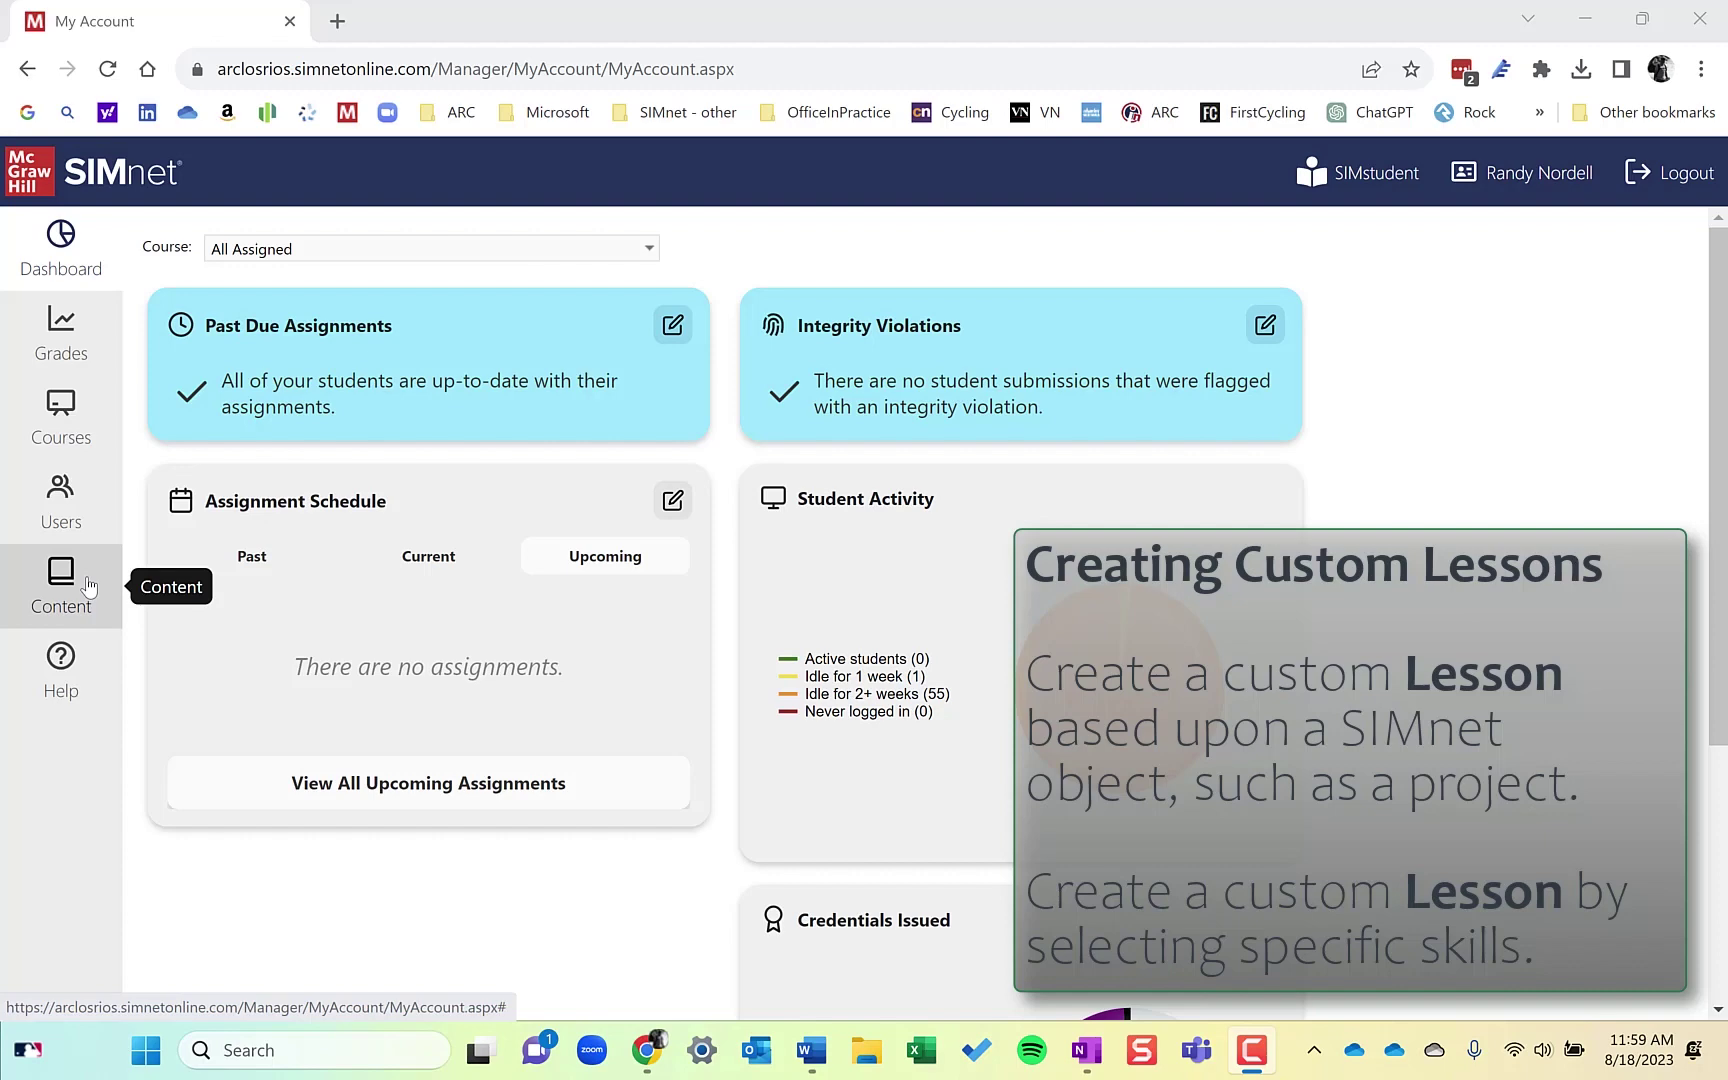
- Create a lesson from the Application Capstone Project (Chs. 1-4) in Content > Projects
left_click(89, 585)
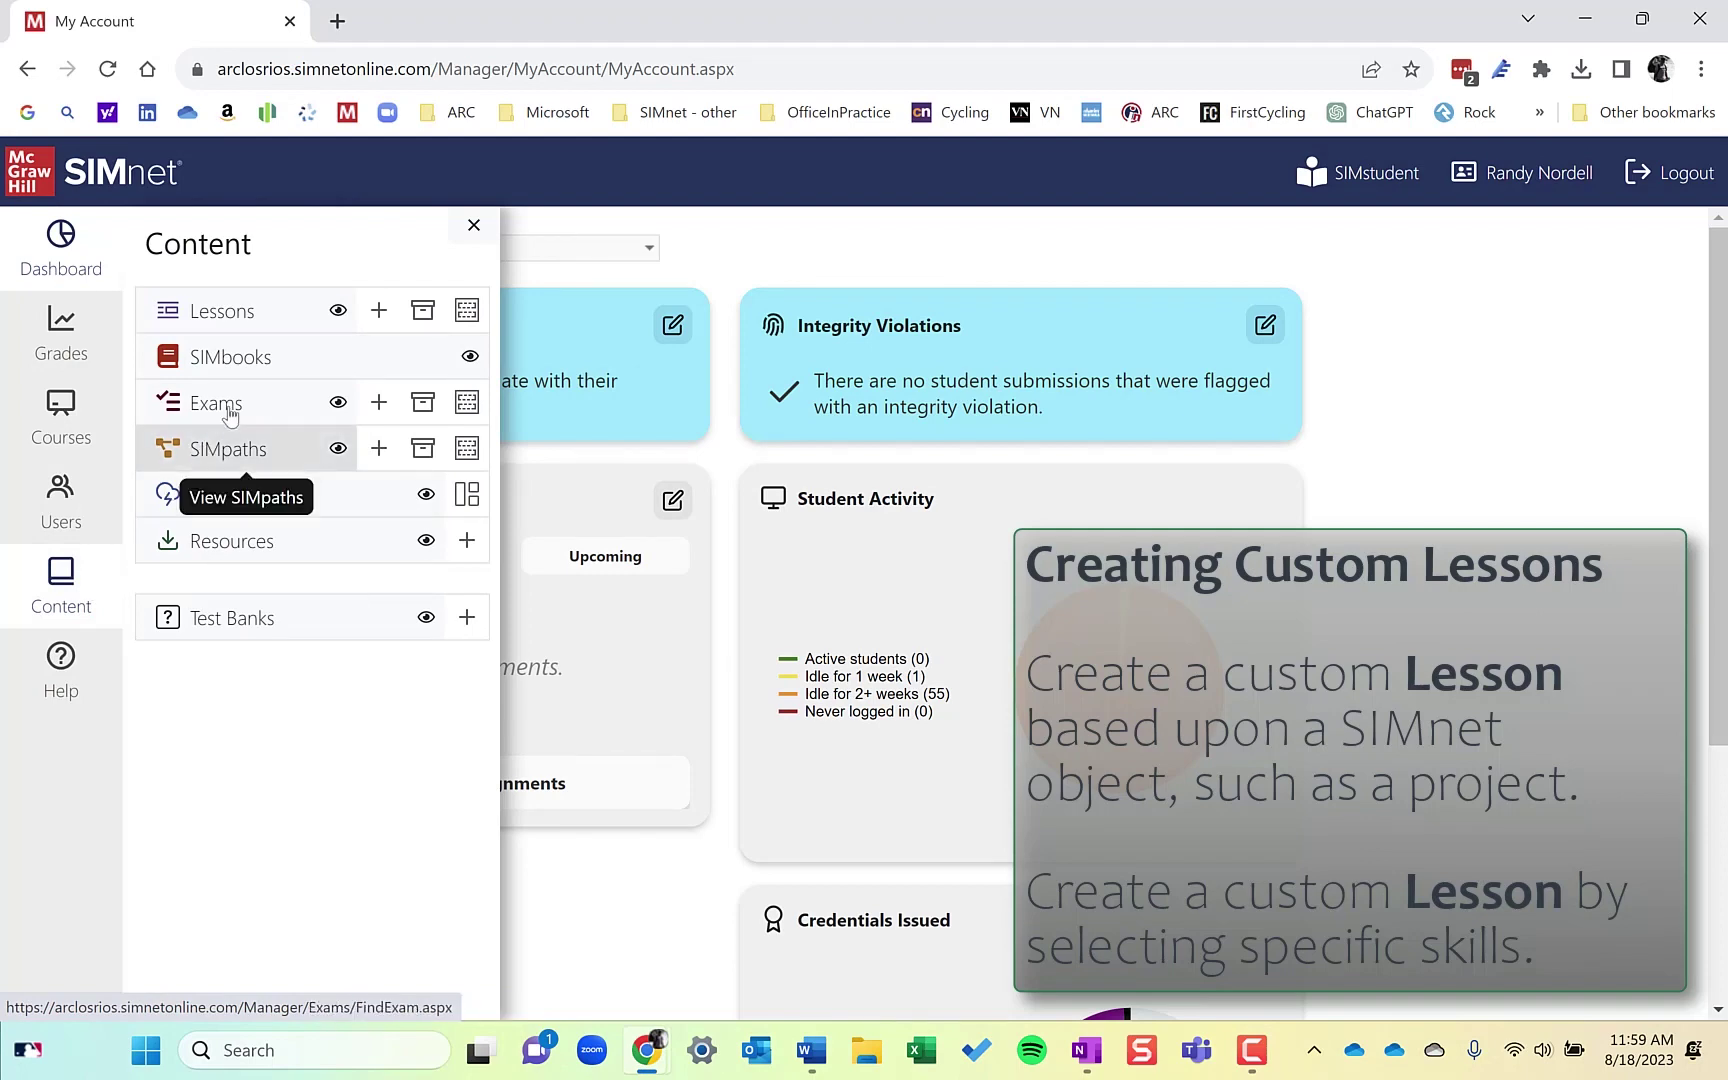
left_click(246, 494)
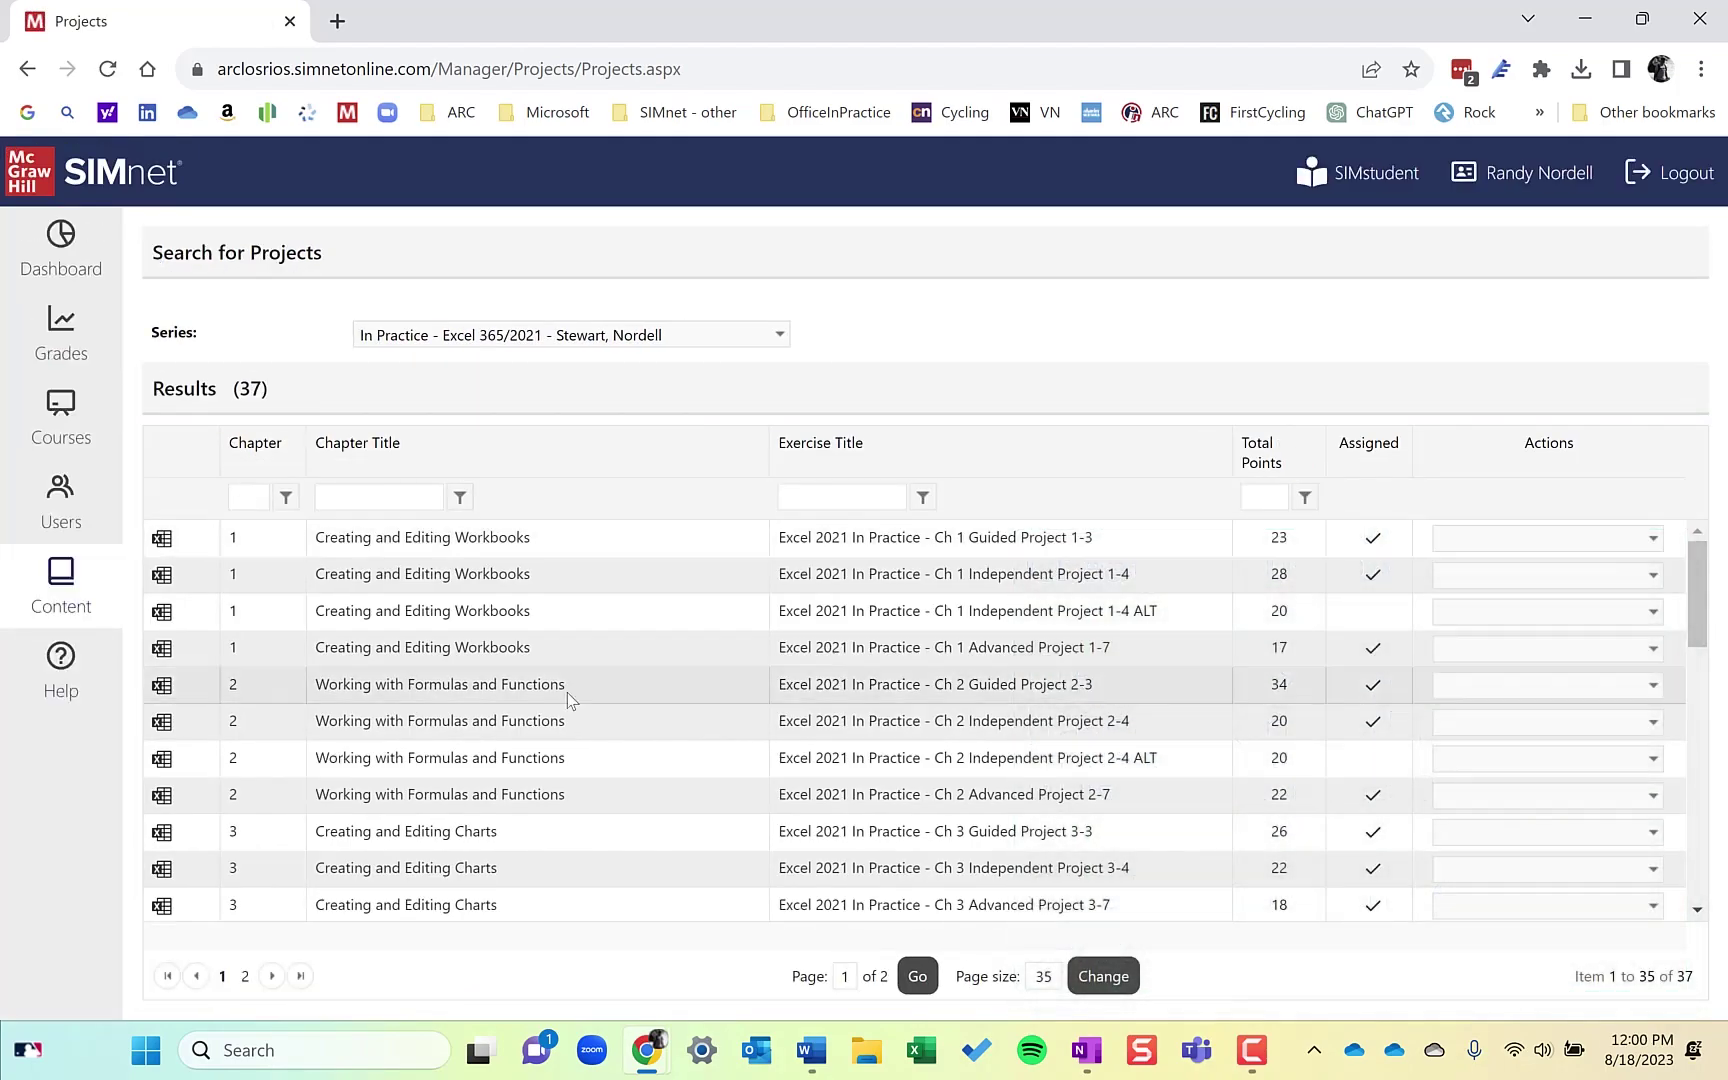
scroll(826, 648, "down", 2)
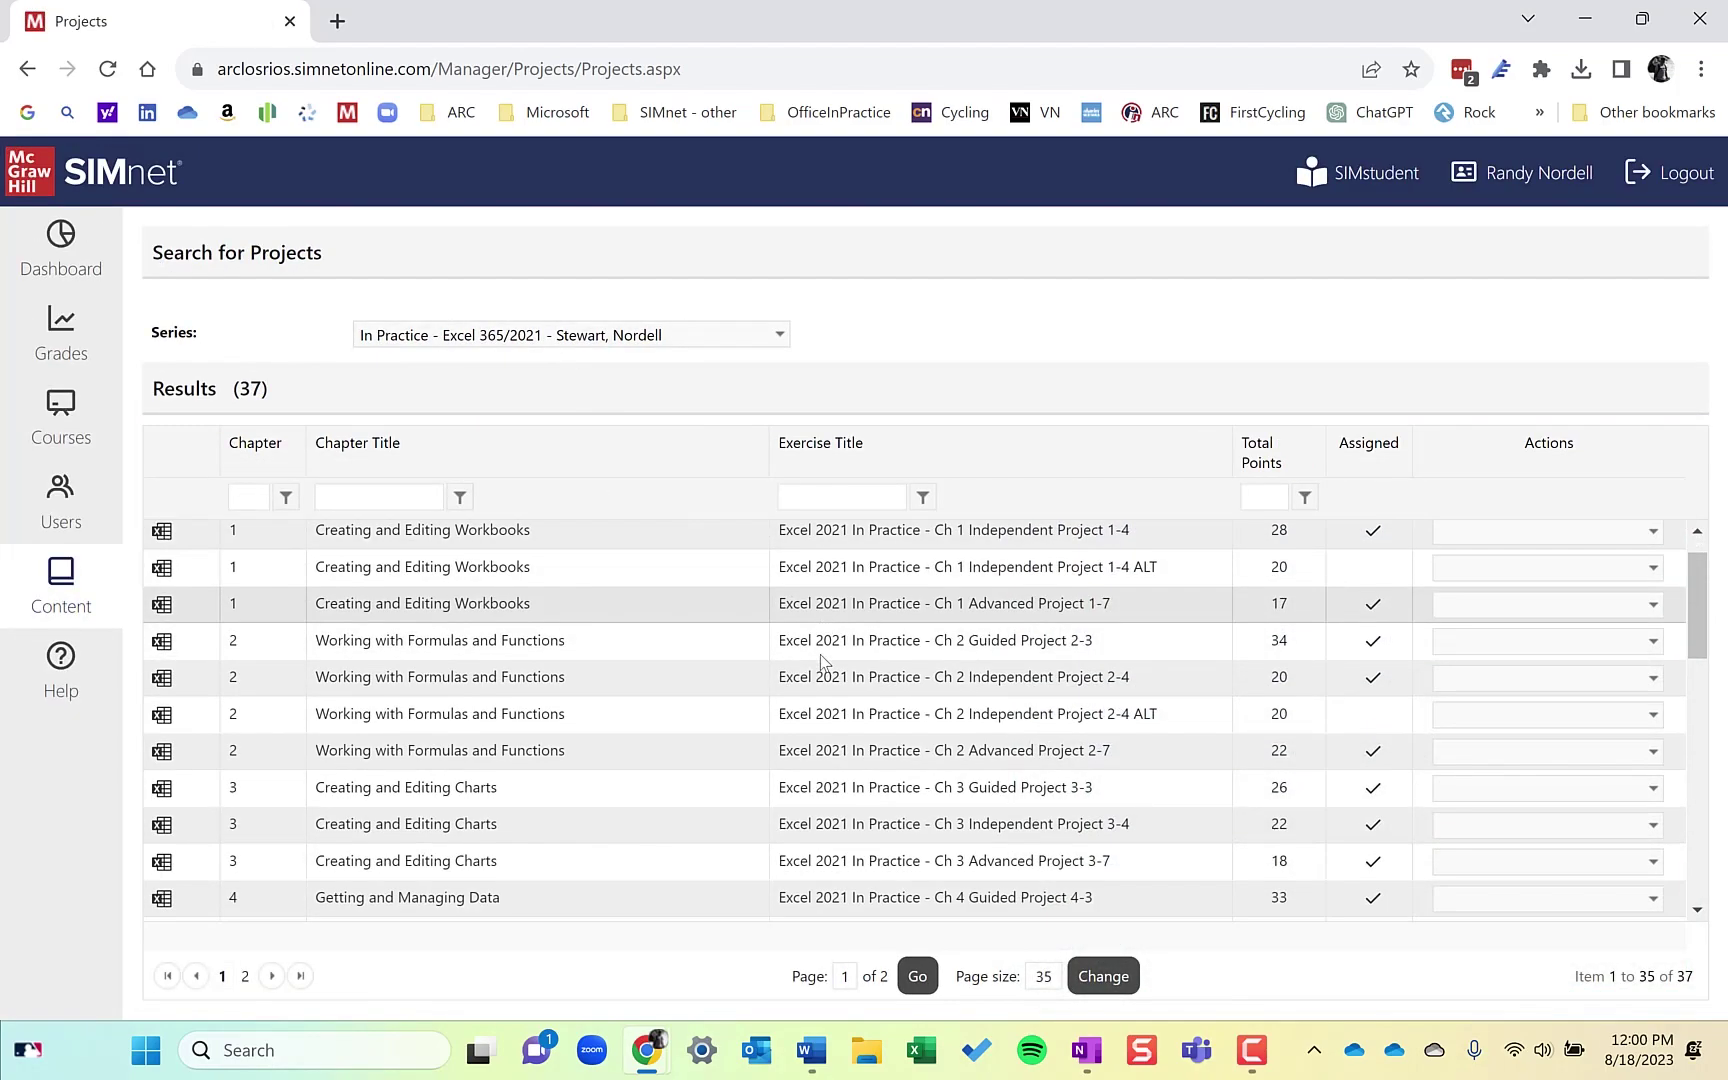
scroll(748, 641, "down", 3)
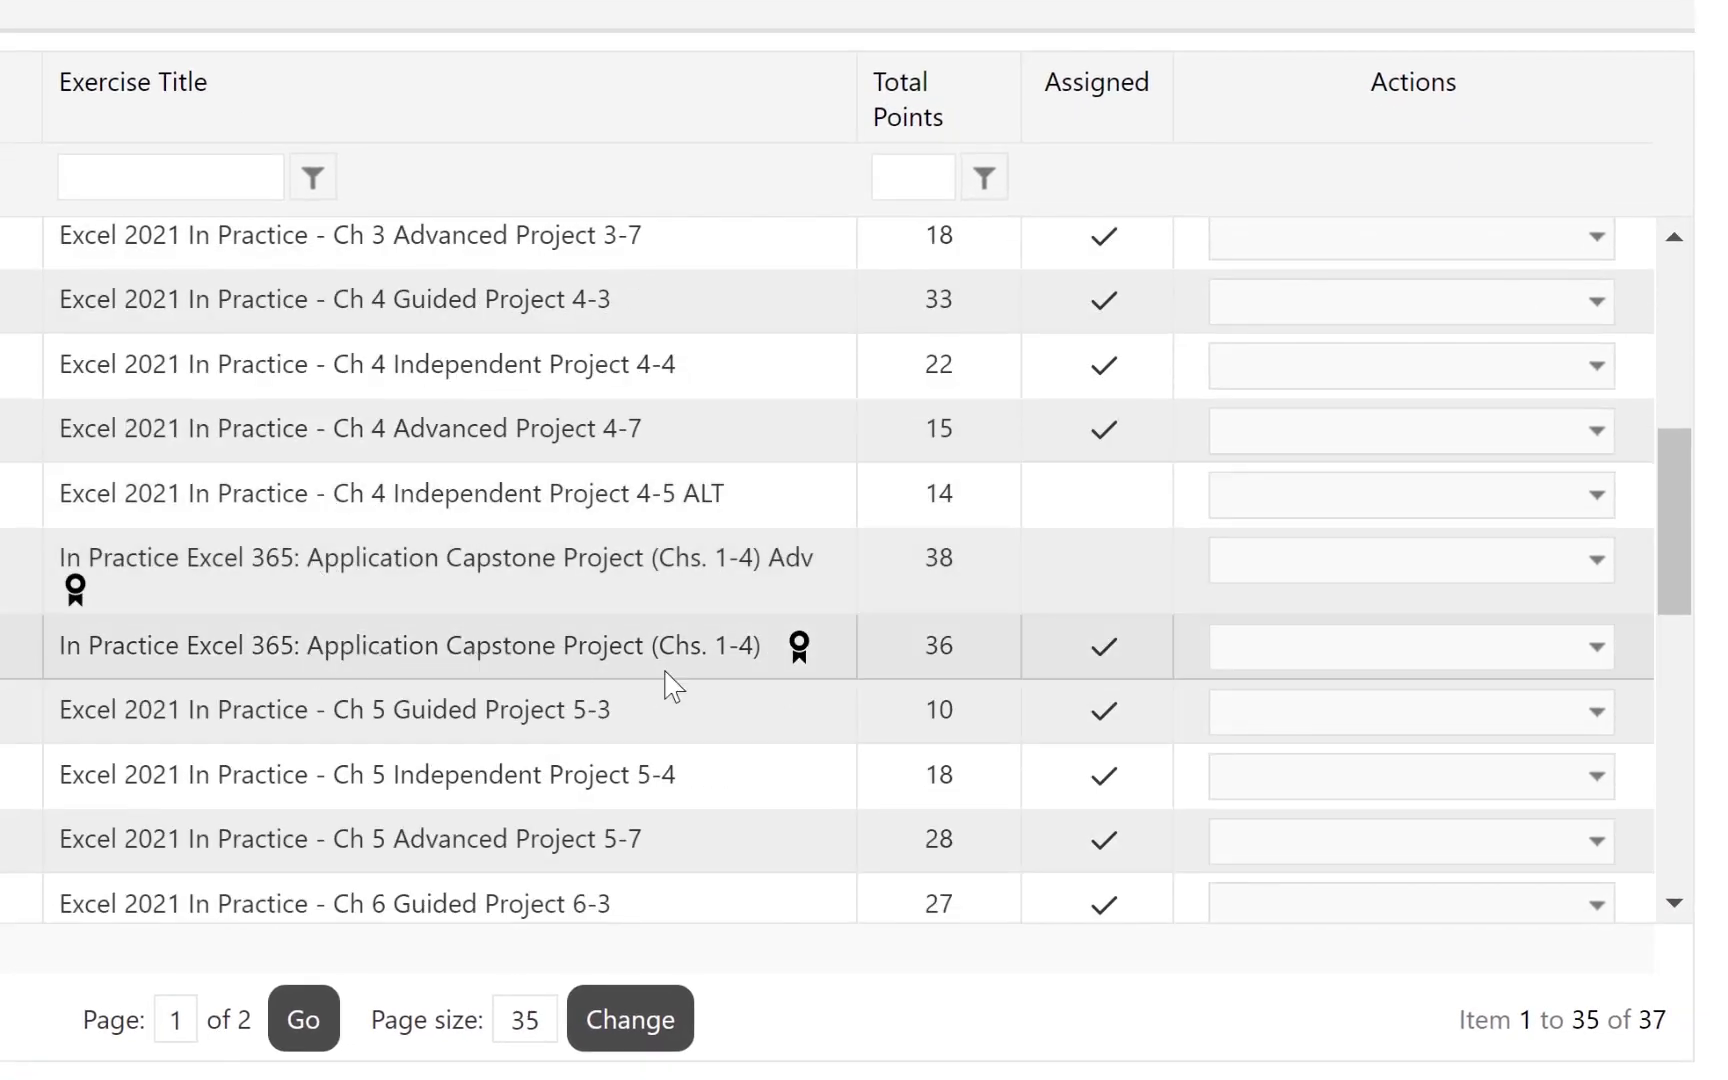
left_click(1290, 655)
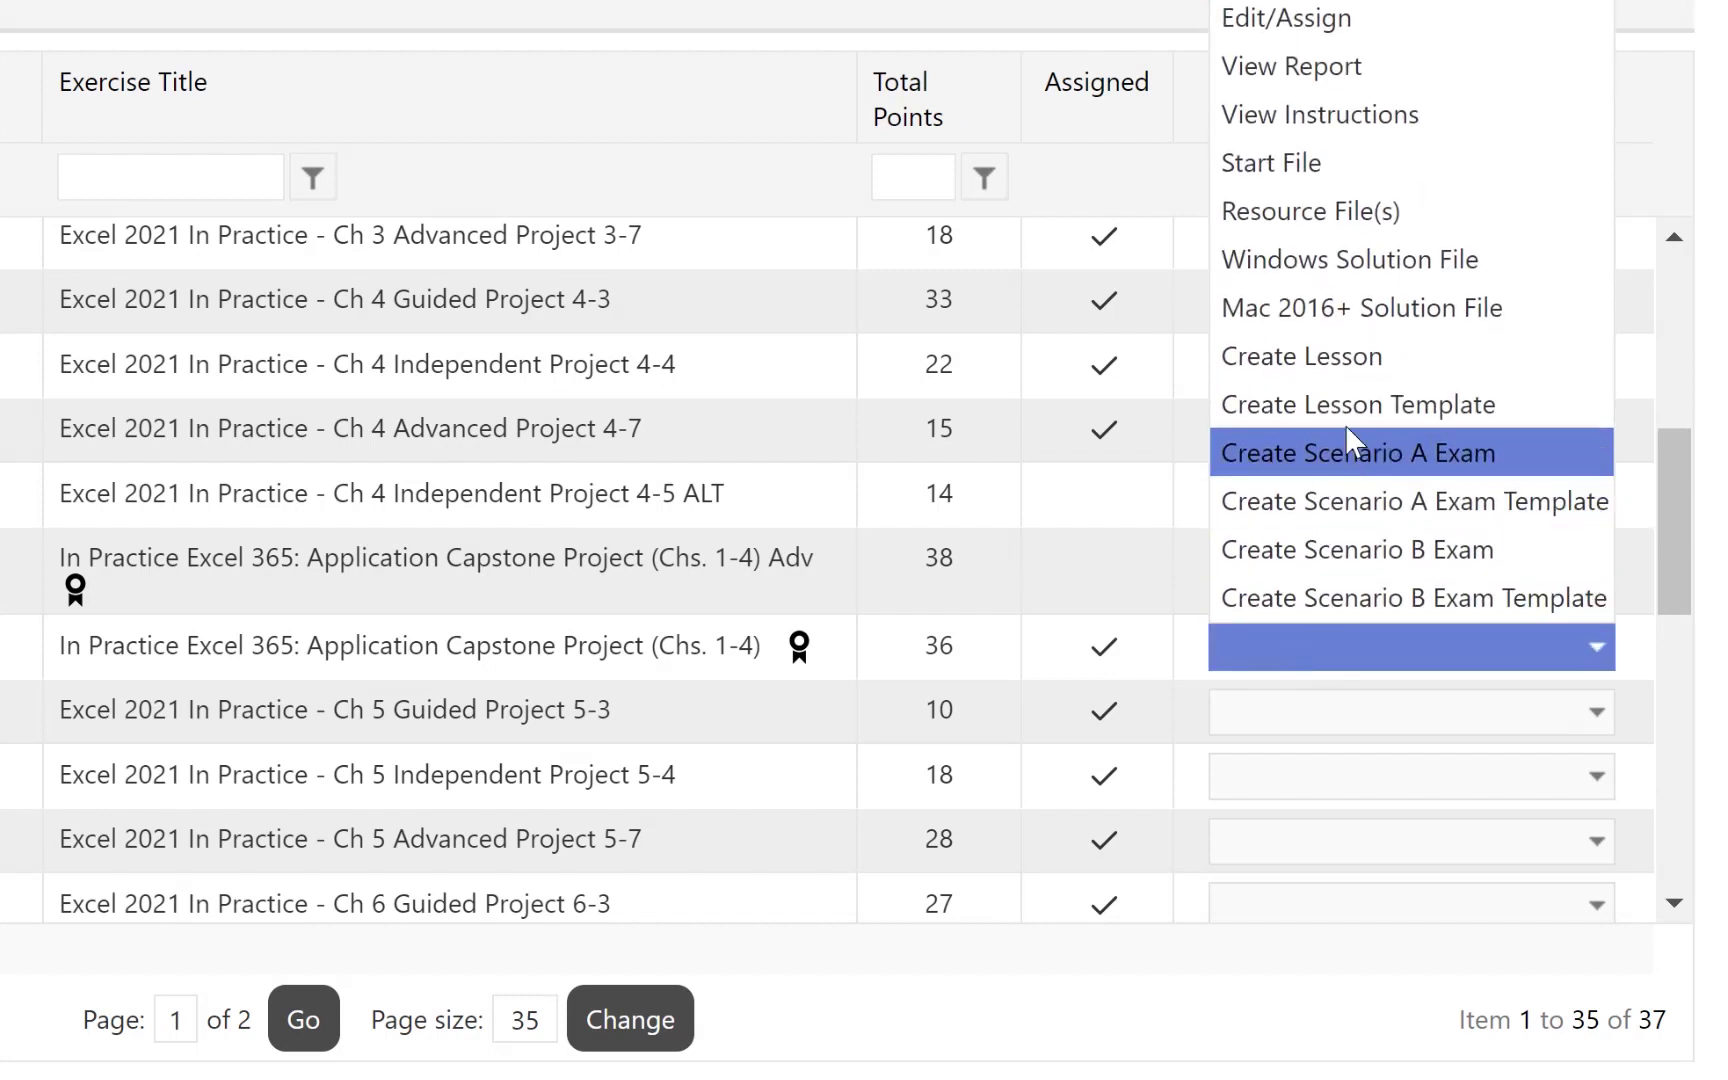
left_click(1335, 358)
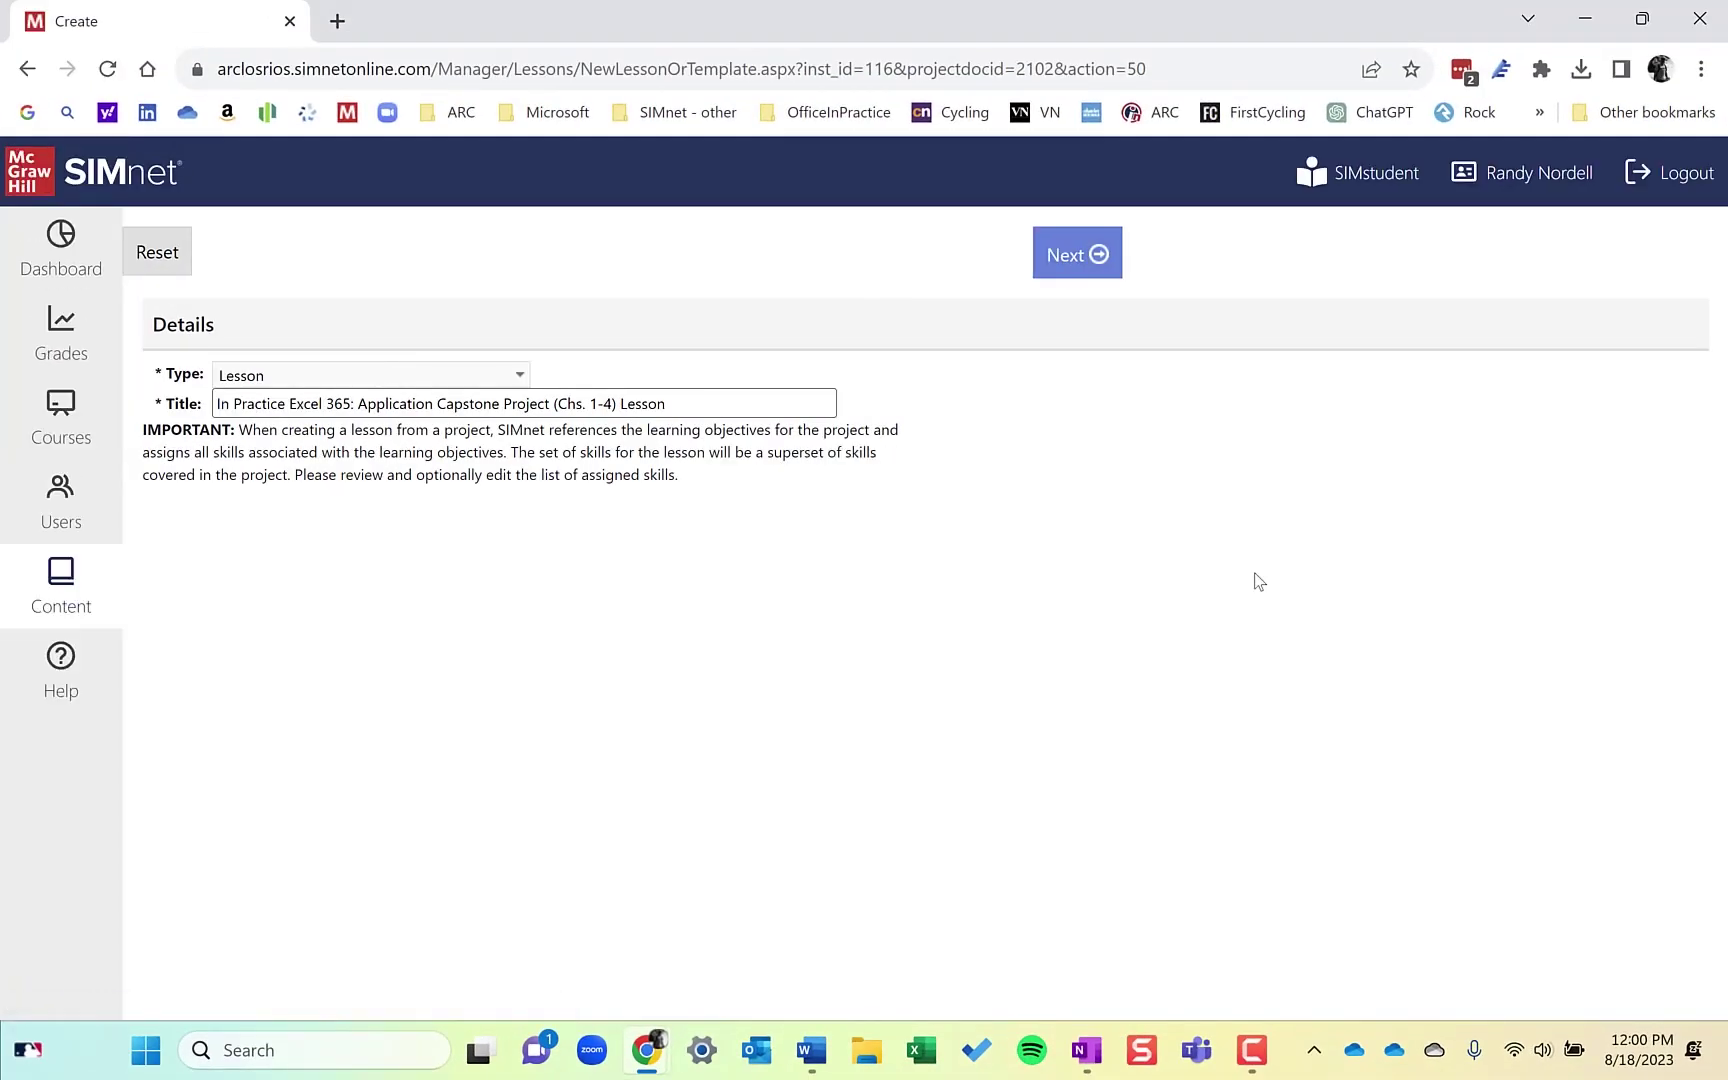
- Retitle the lesson 'Excel Capstone (1-4) review' and continue to its skills
left_click(783, 400)
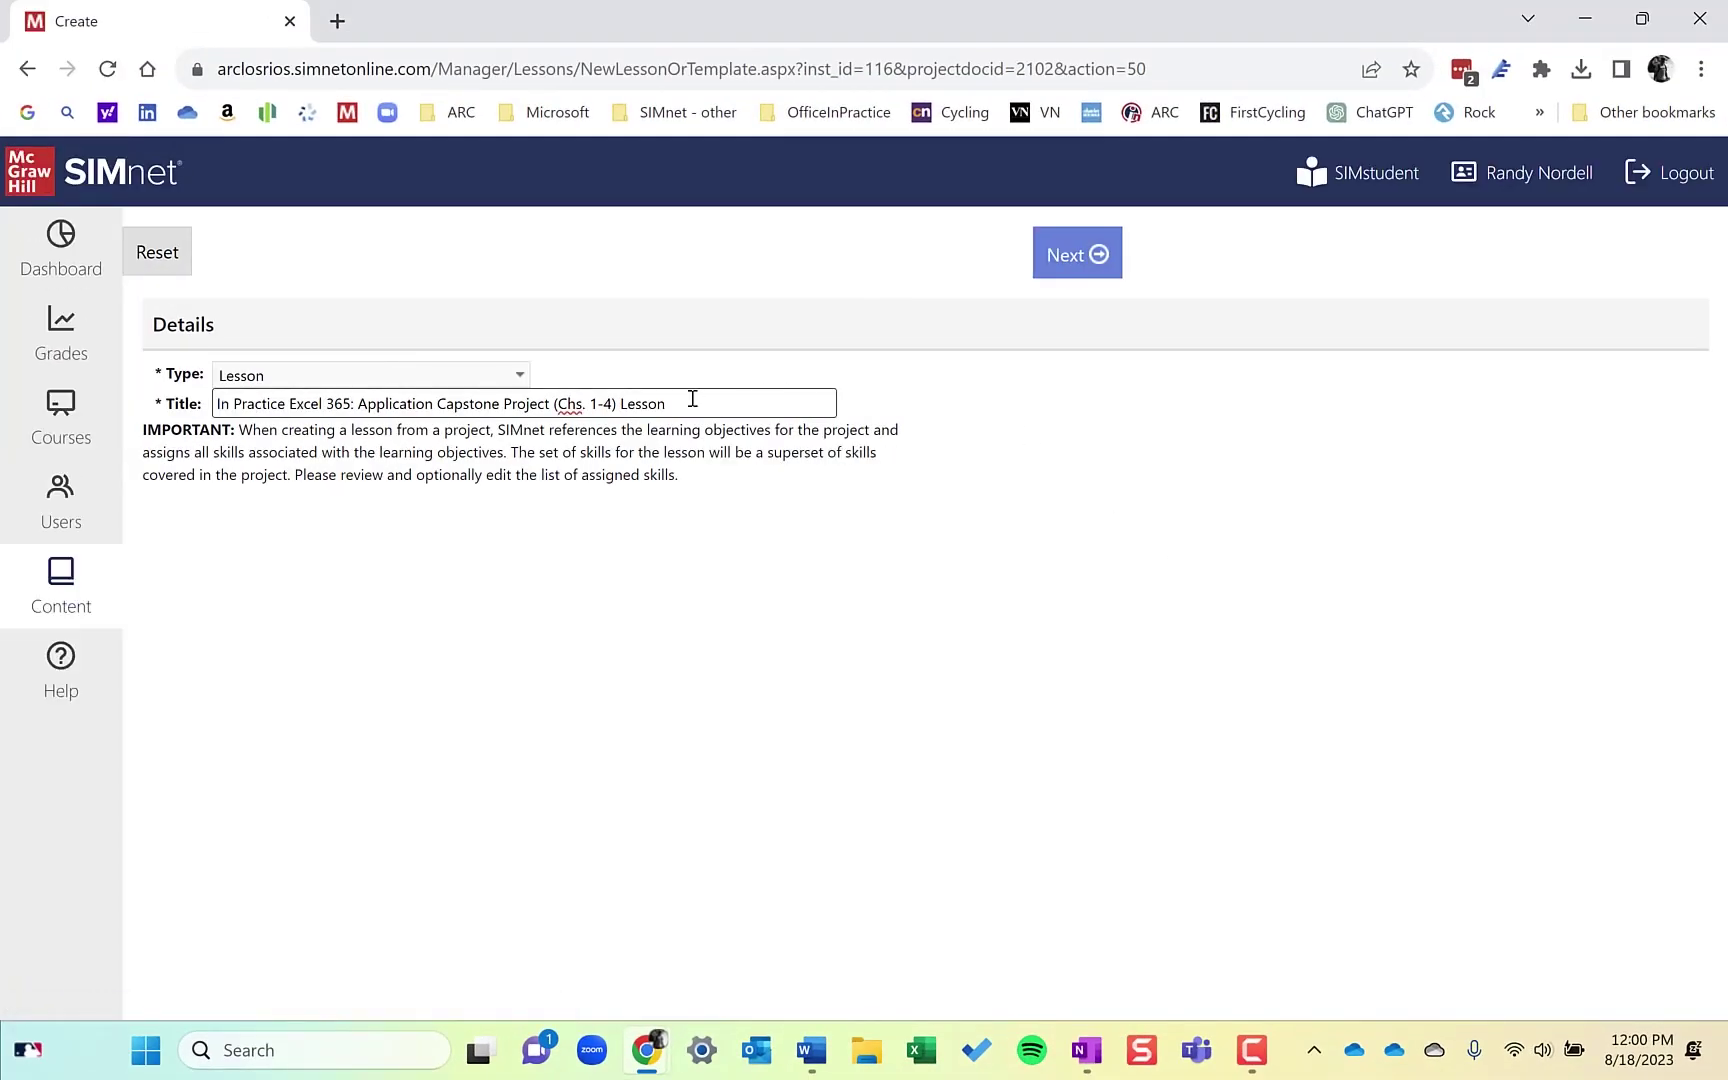
key("ctrl+a")
key("BackSpace")
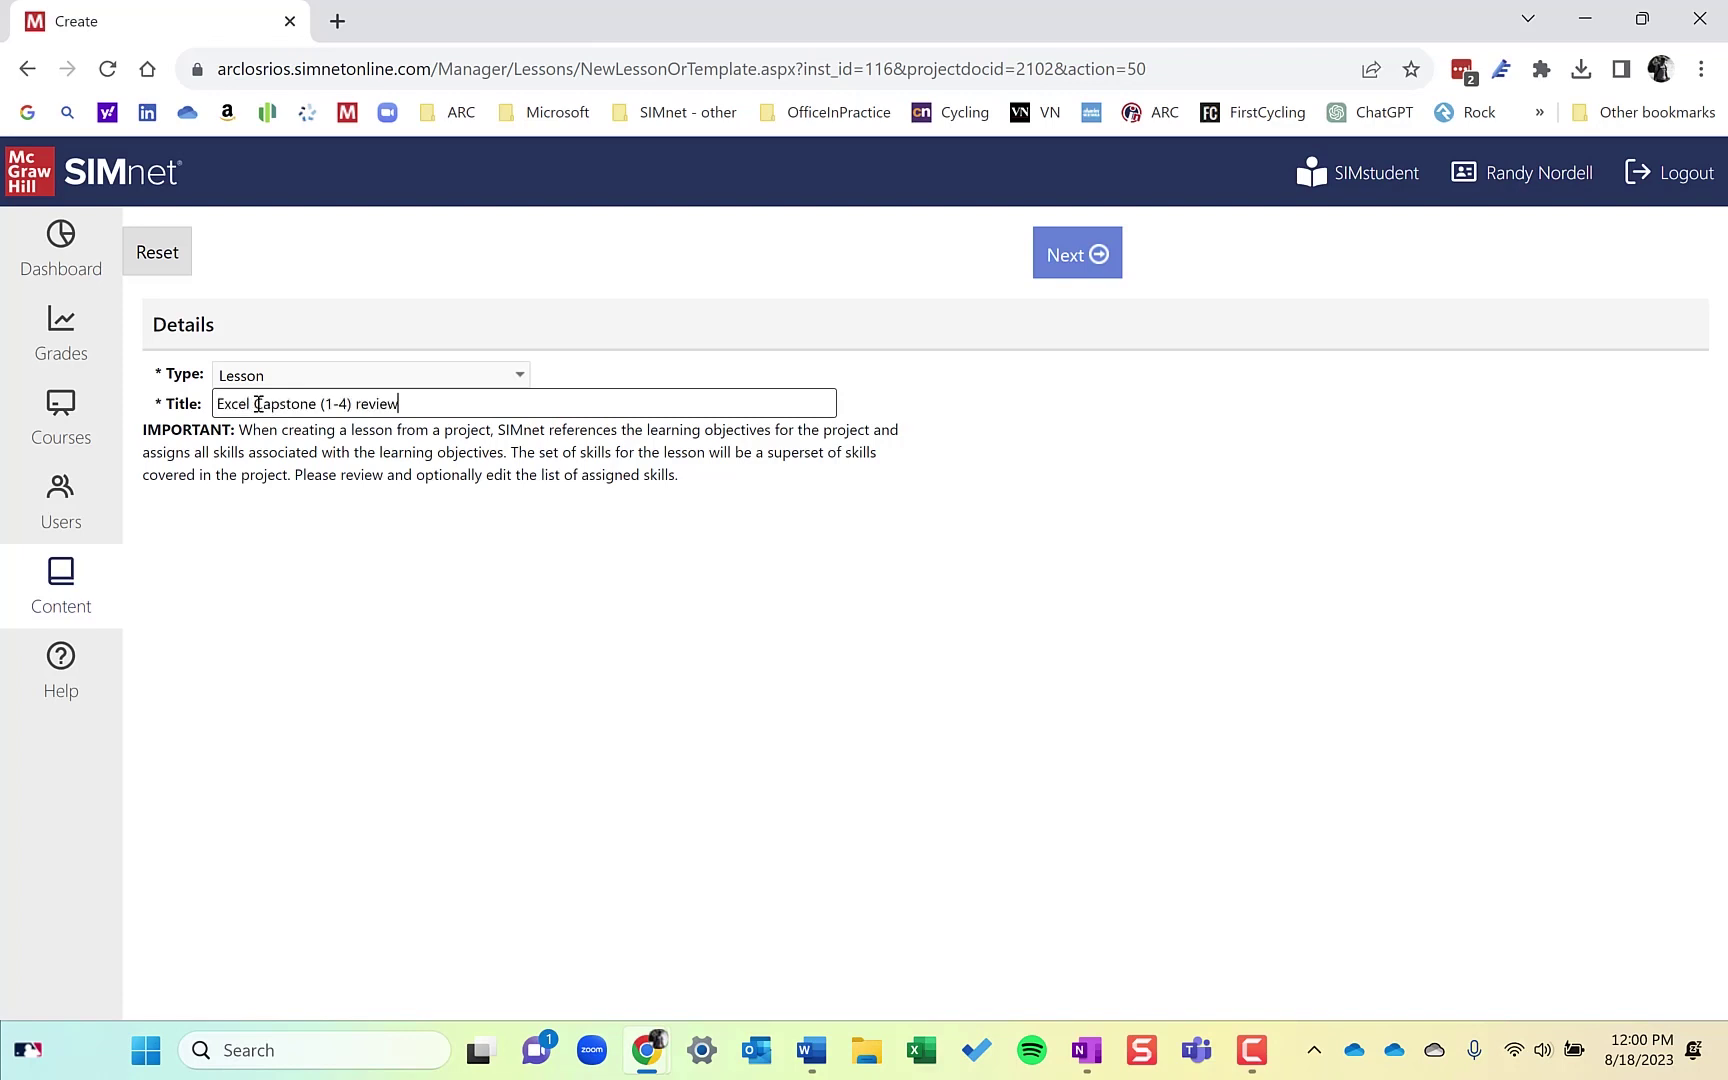
left_click(383, 500)
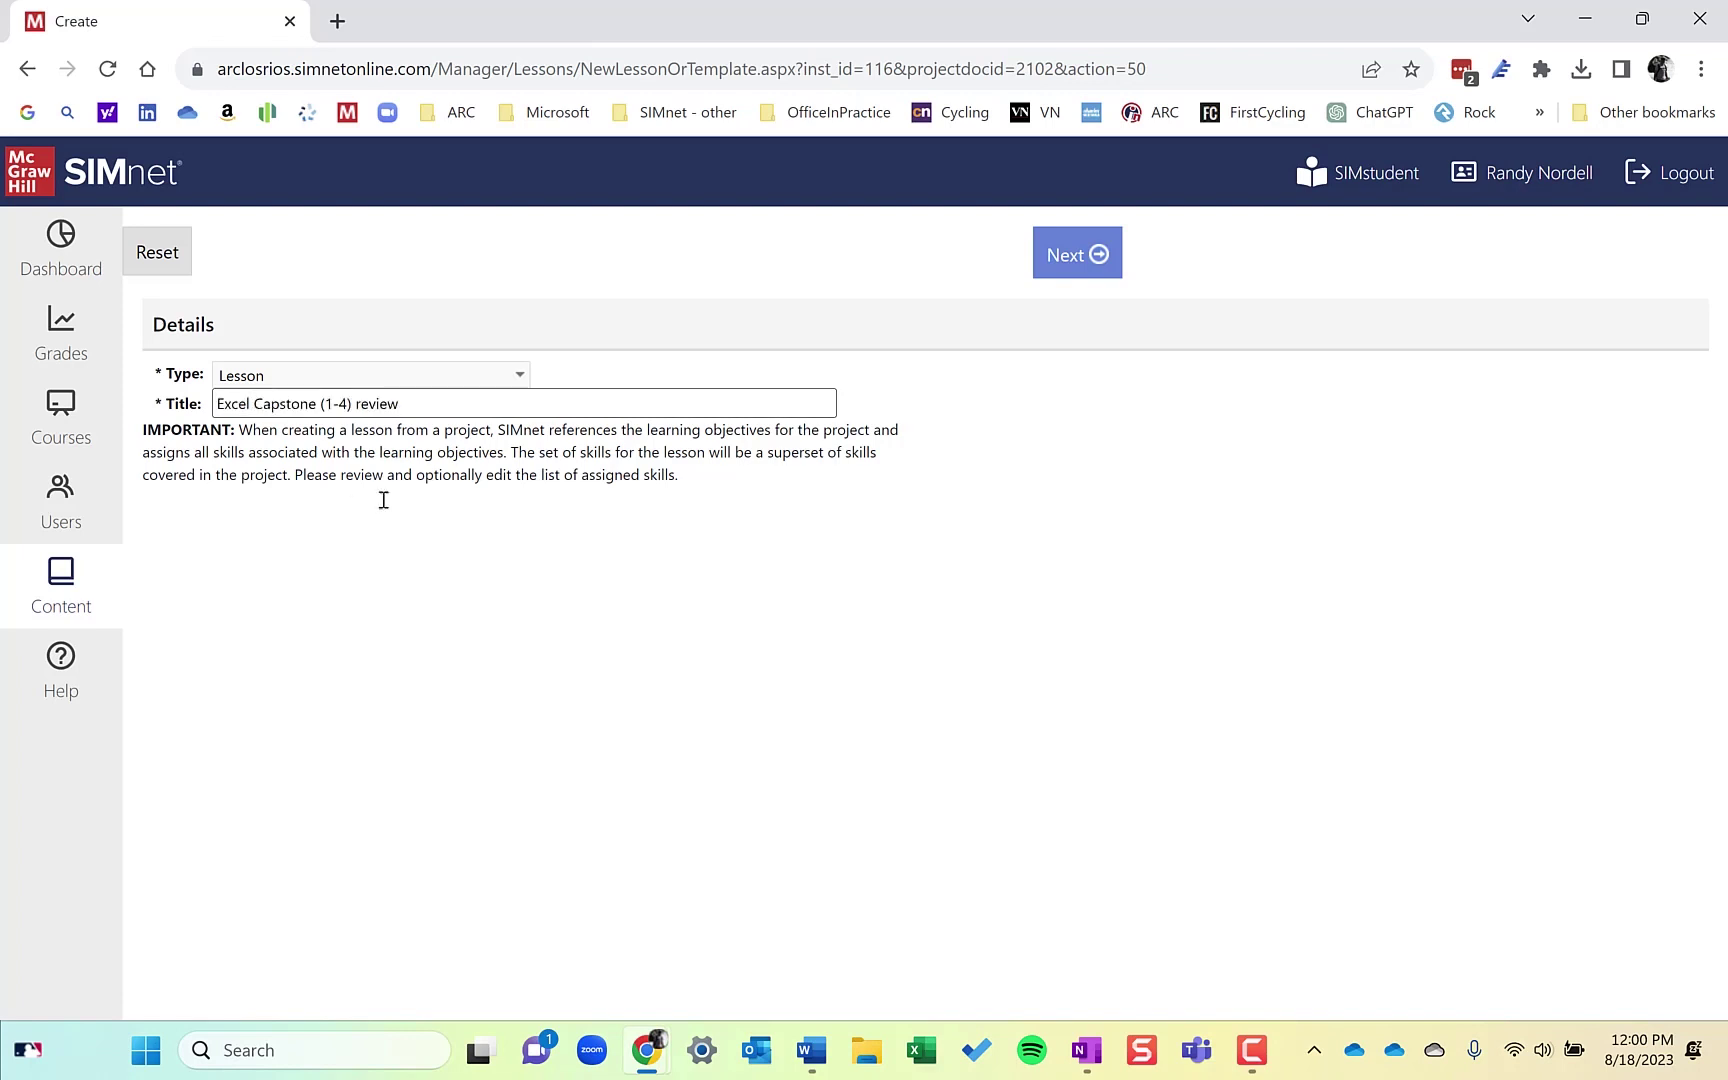
left_click(1064, 256)
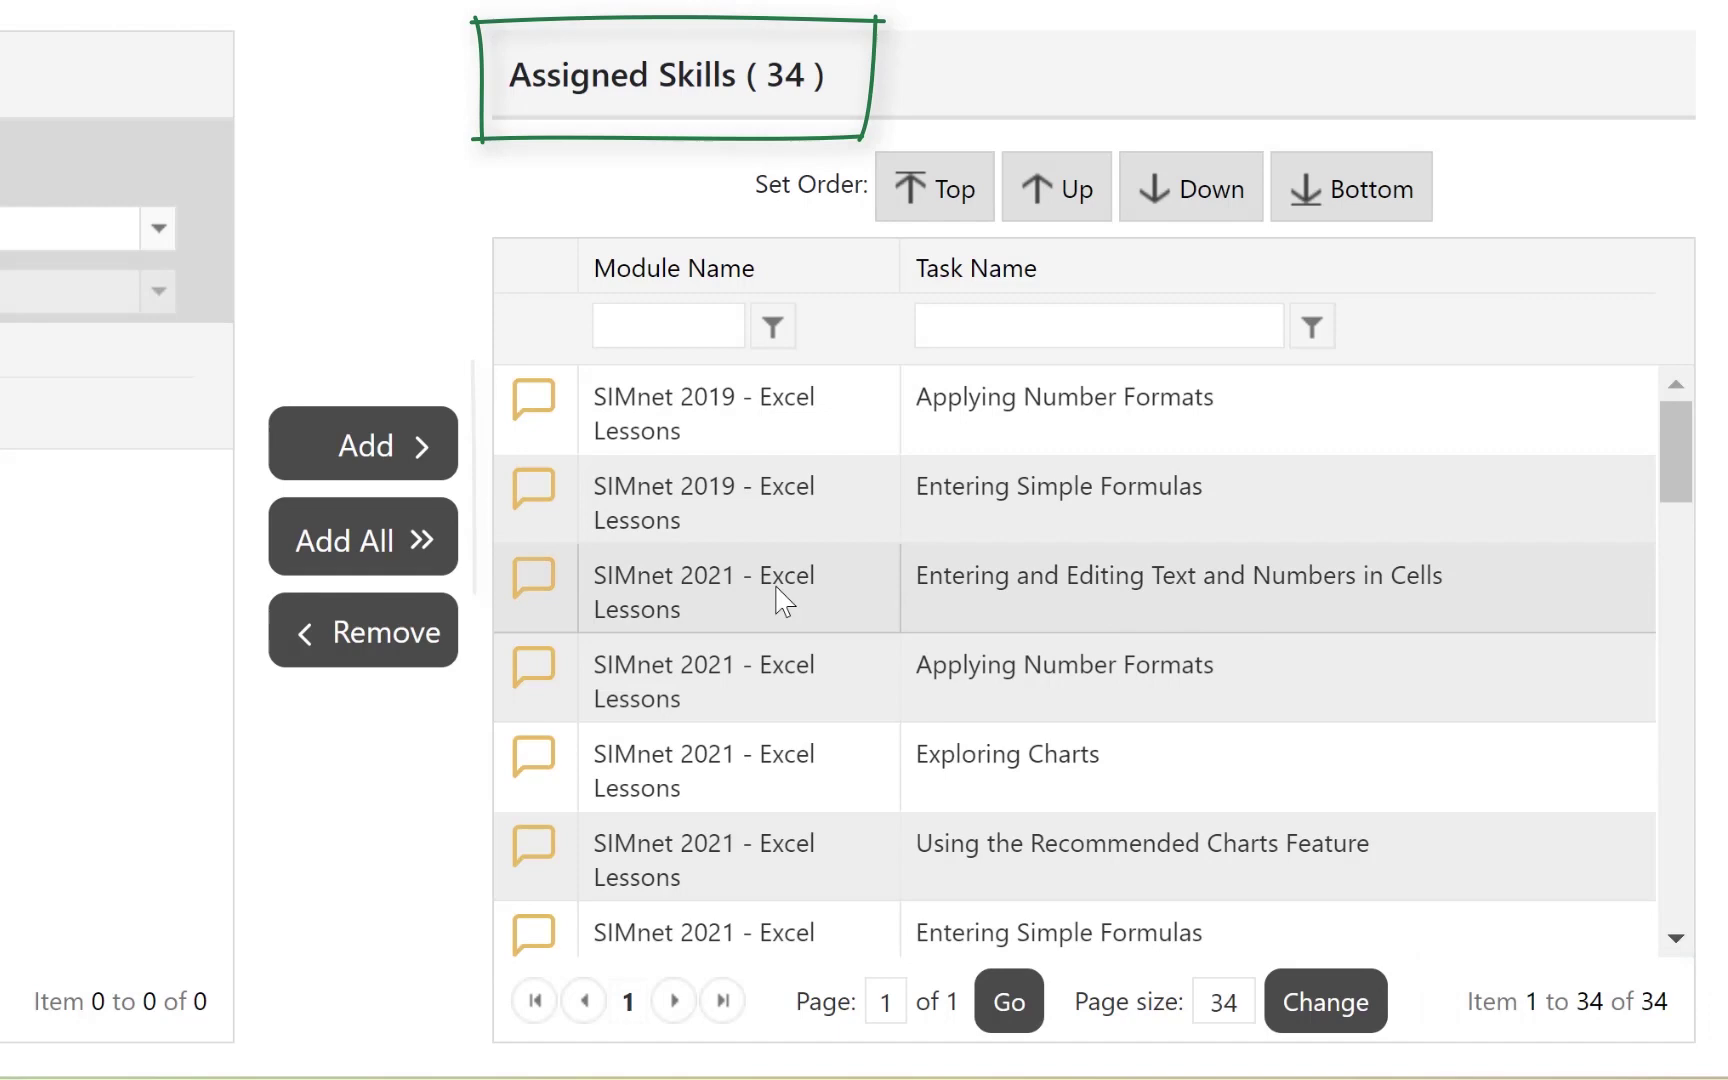
- View details for the Entering and Editing Text and Exploring Charts skills, then show course assignments
left_click(533, 580)
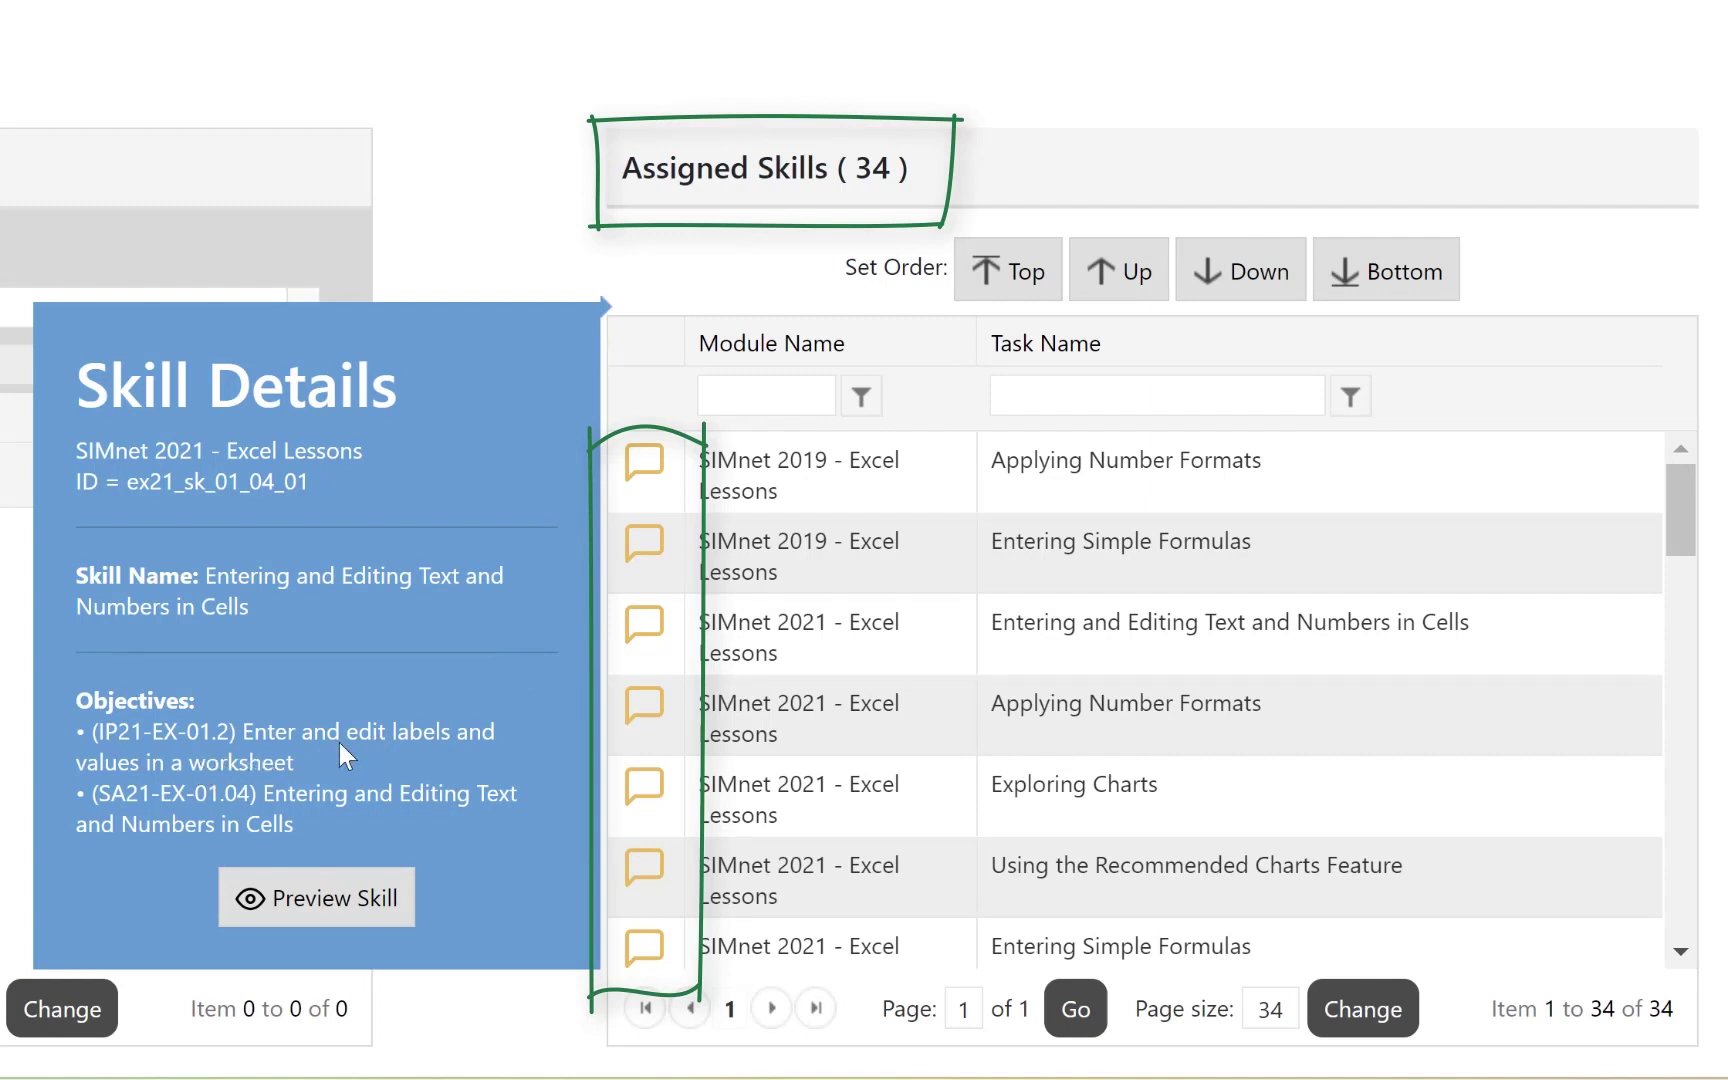
left_click(652, 800)
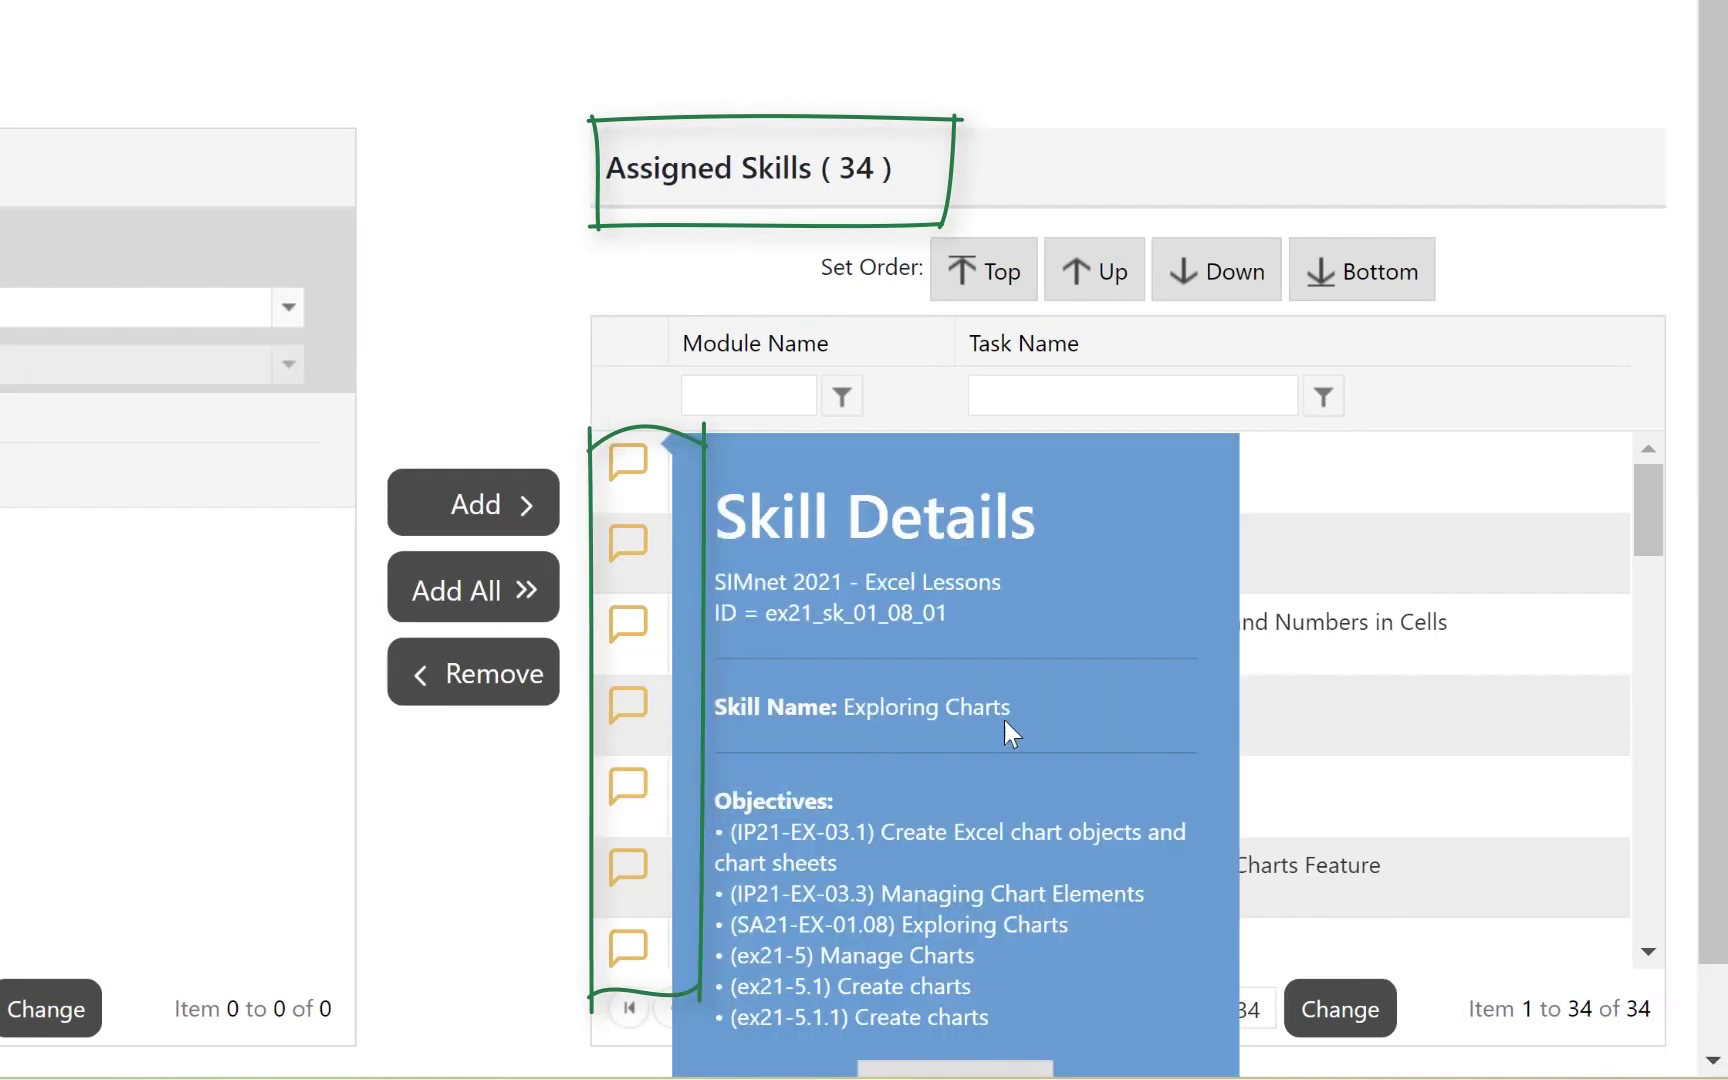
left_click(1547, 377)
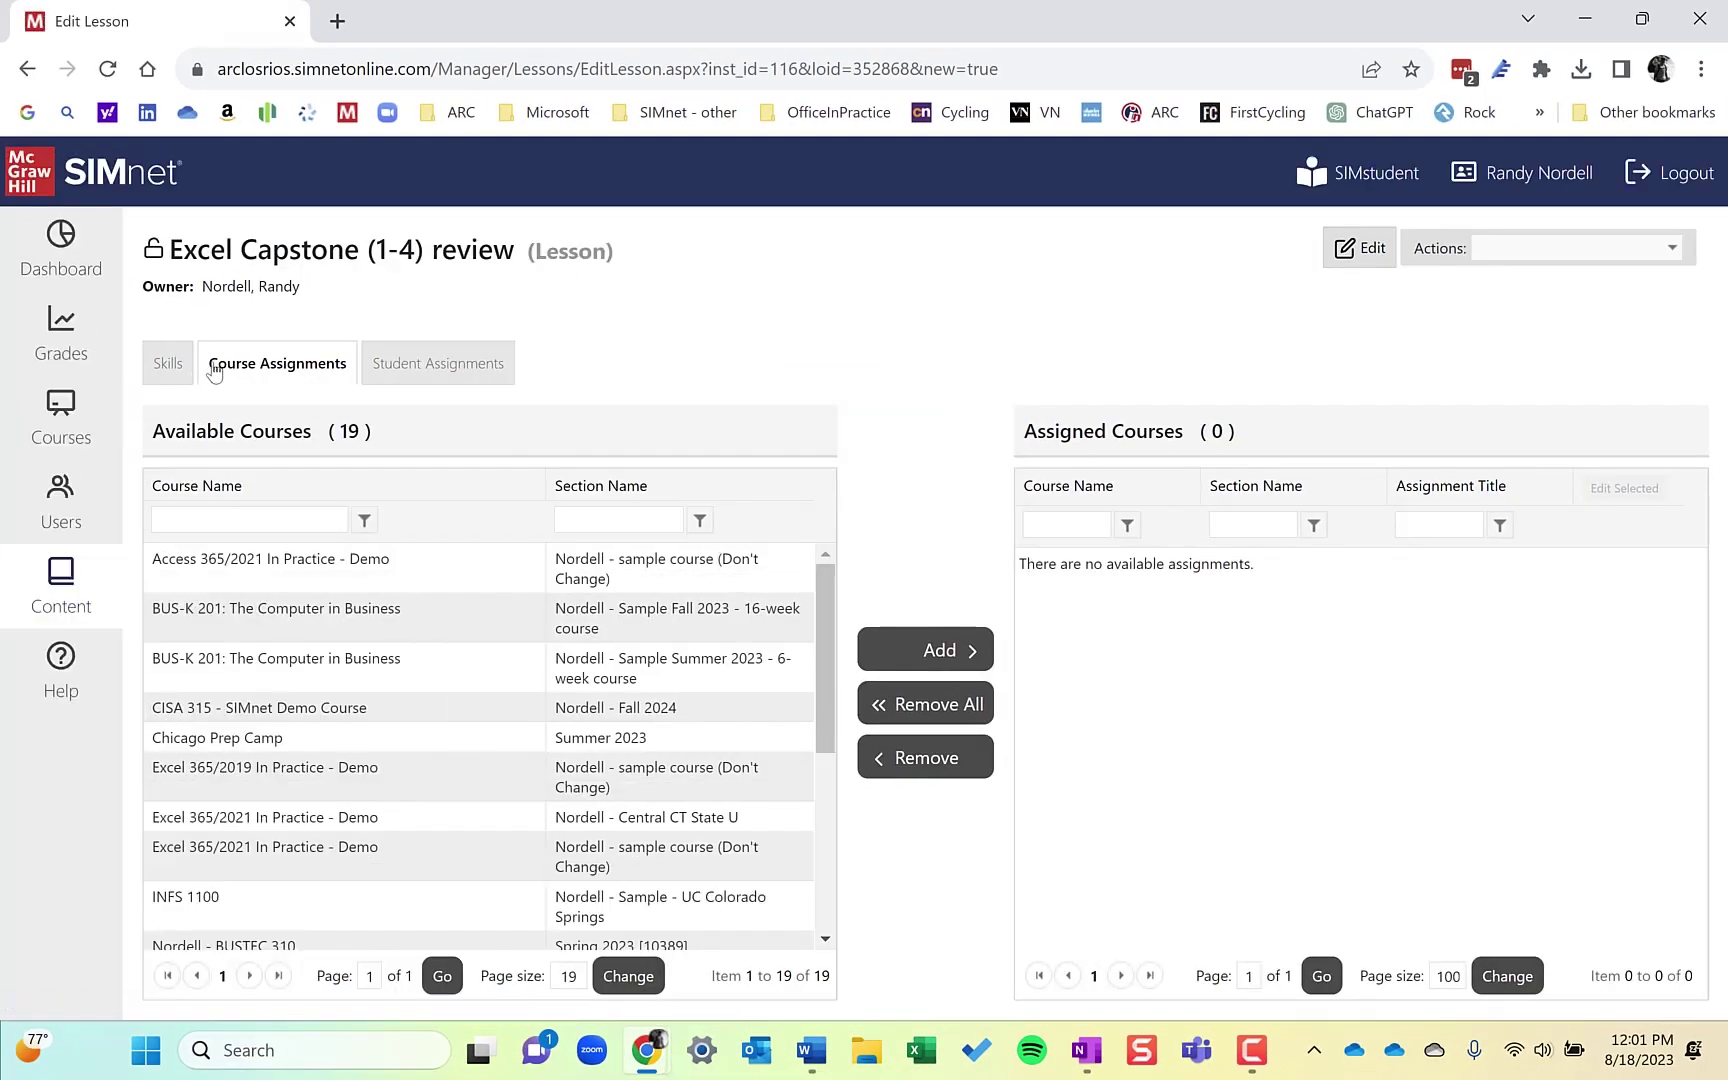
- Add the lesson to CISA 315 - SIMnet Demo Course with date-based scheduling turned off
left_click(381, 706)
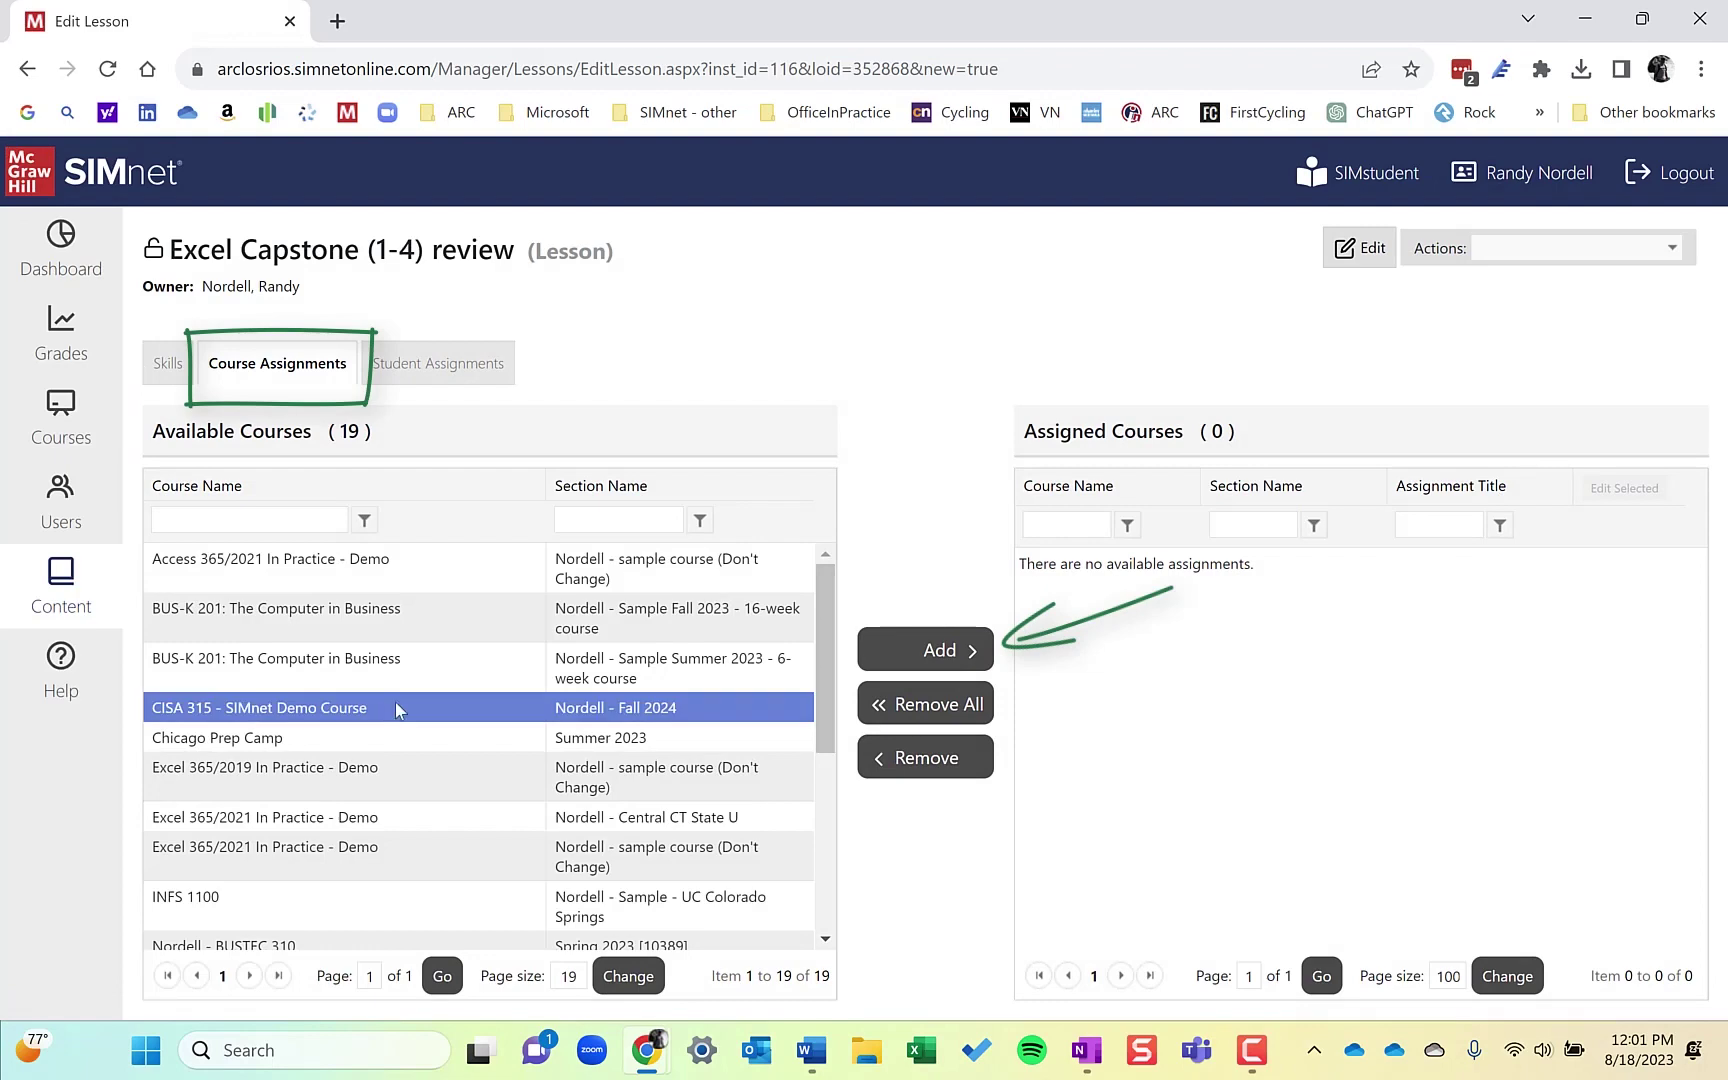
left_click(922, 655)
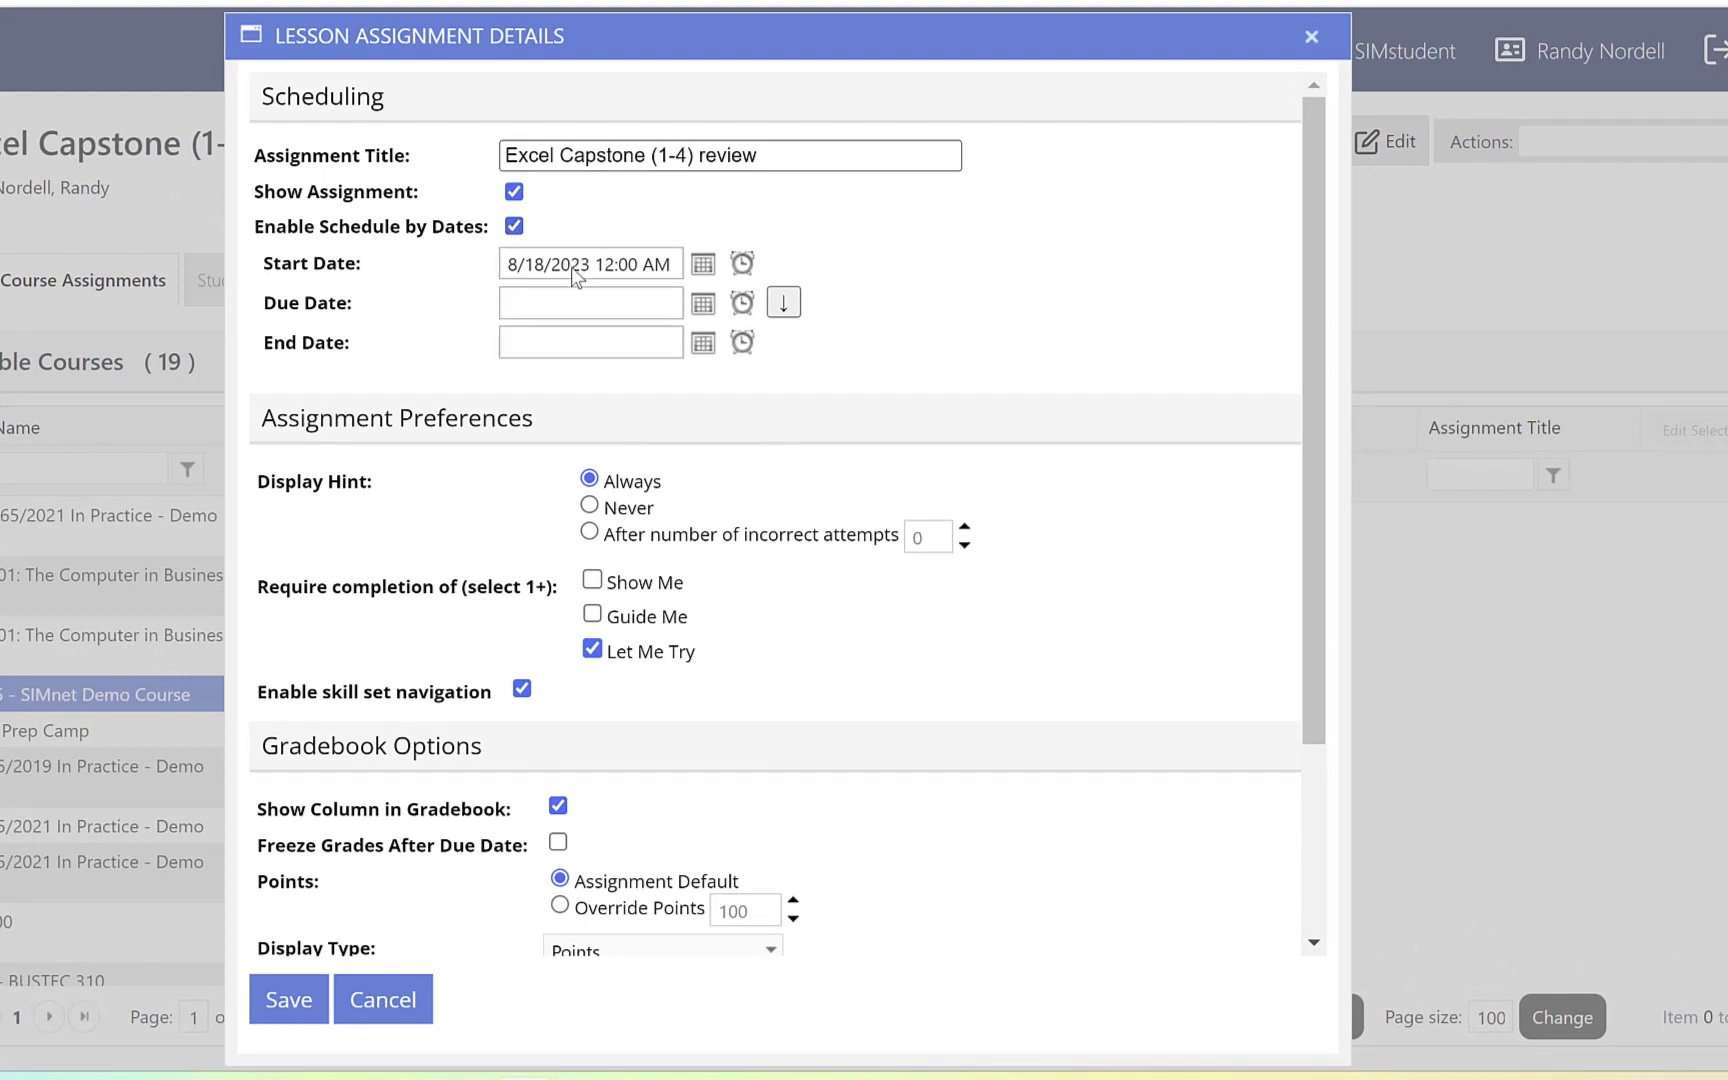
left_click(513, 227)
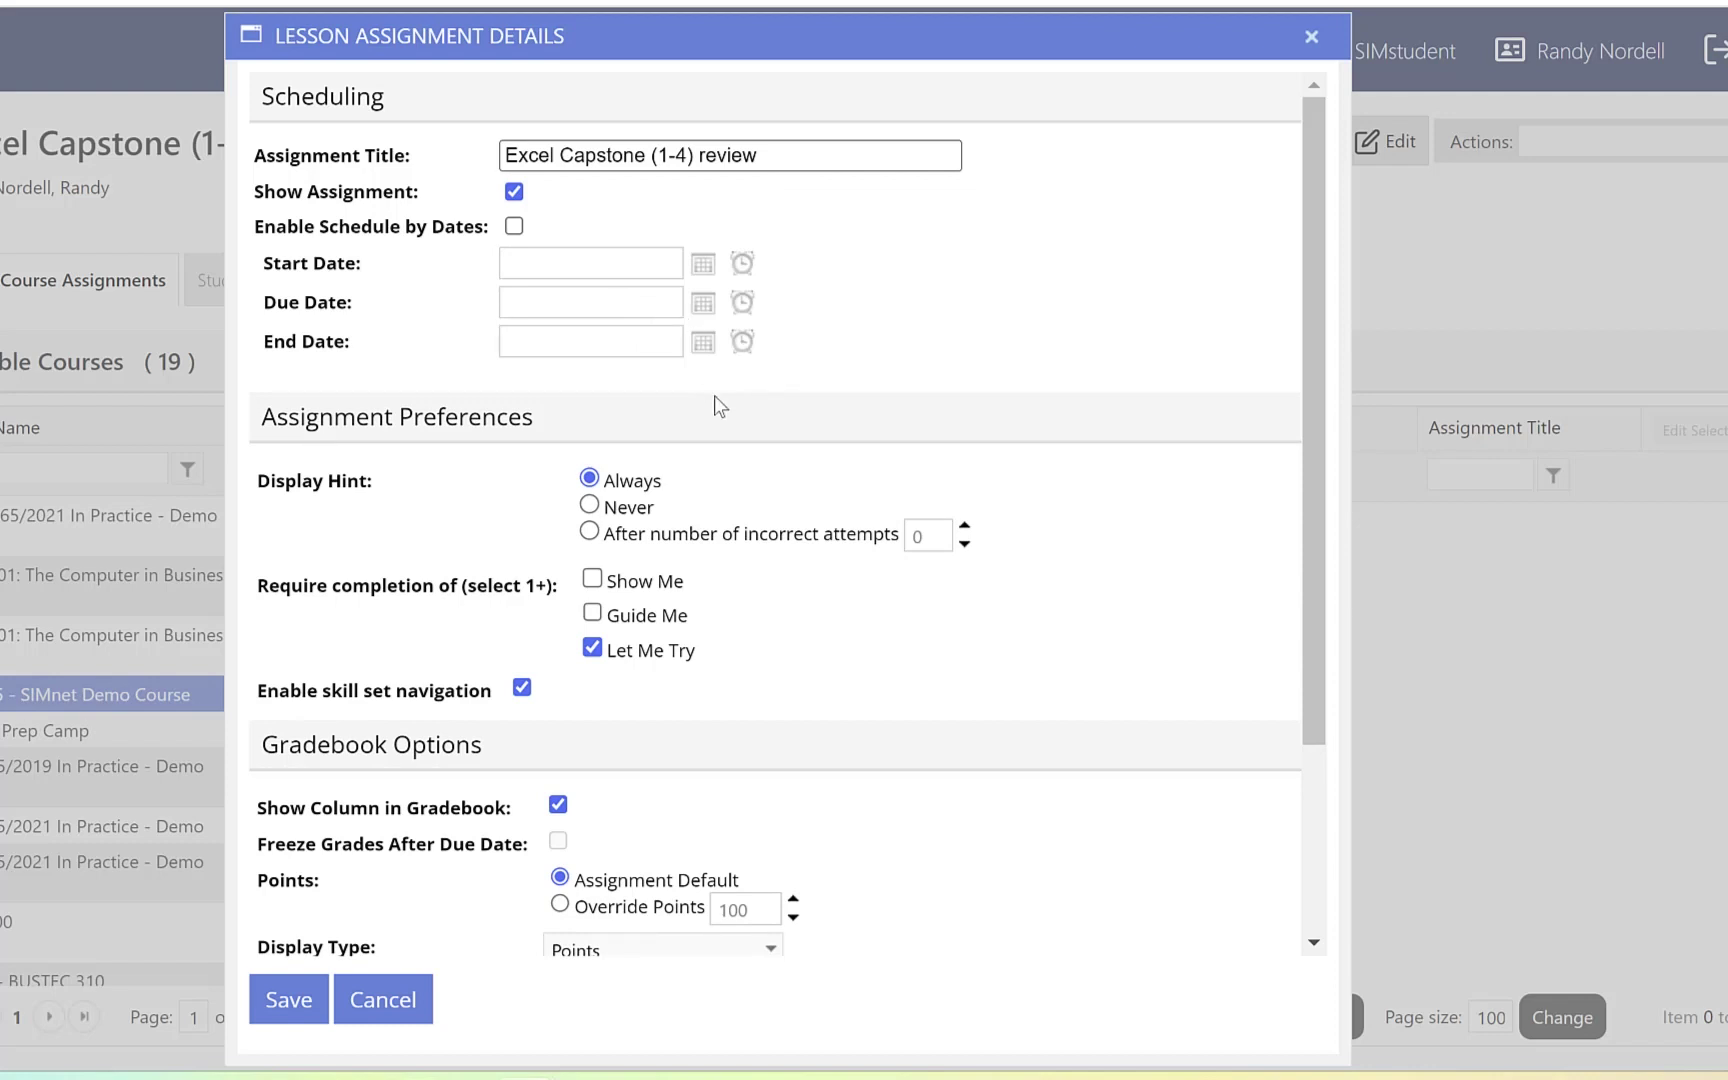
scroll(756, 605, "down", 3)
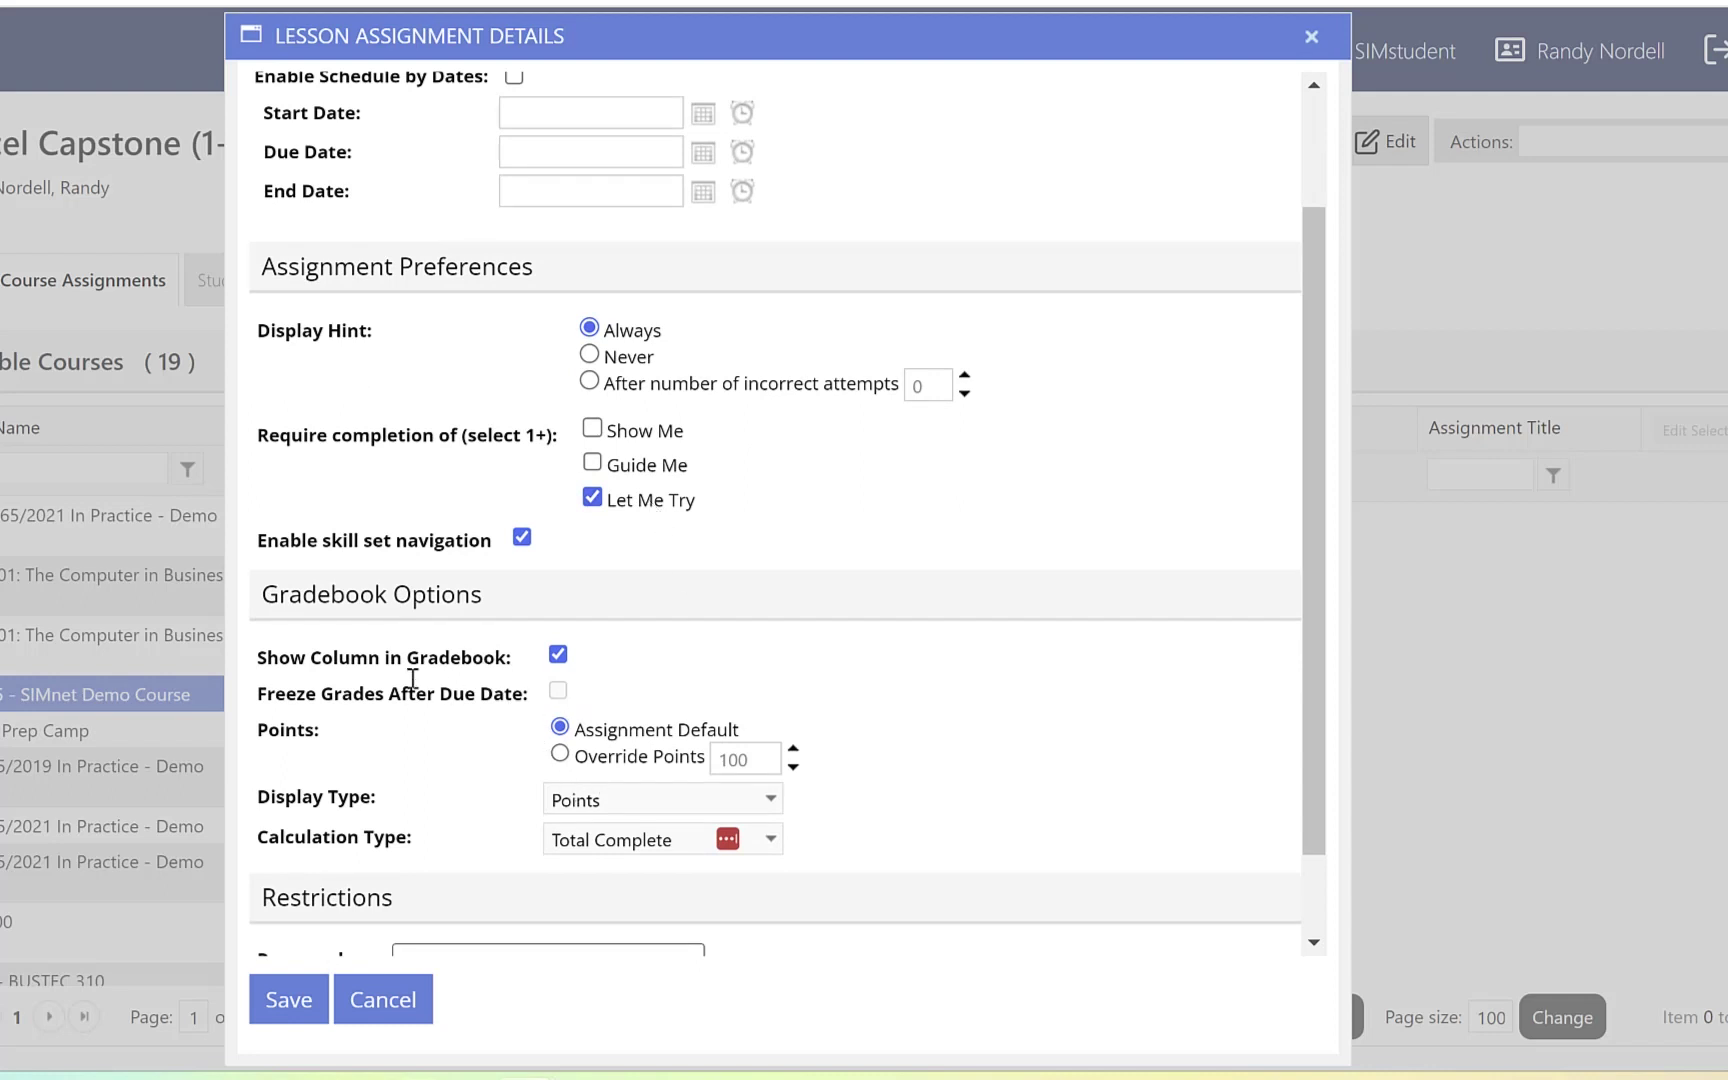
- Keep the lesson in the gradebook, override points to 100, and save the assignment
left_click(558, 657)
left_click(558, 654)
left_click(560, 754)
scroll(940, 713, "up", 3)
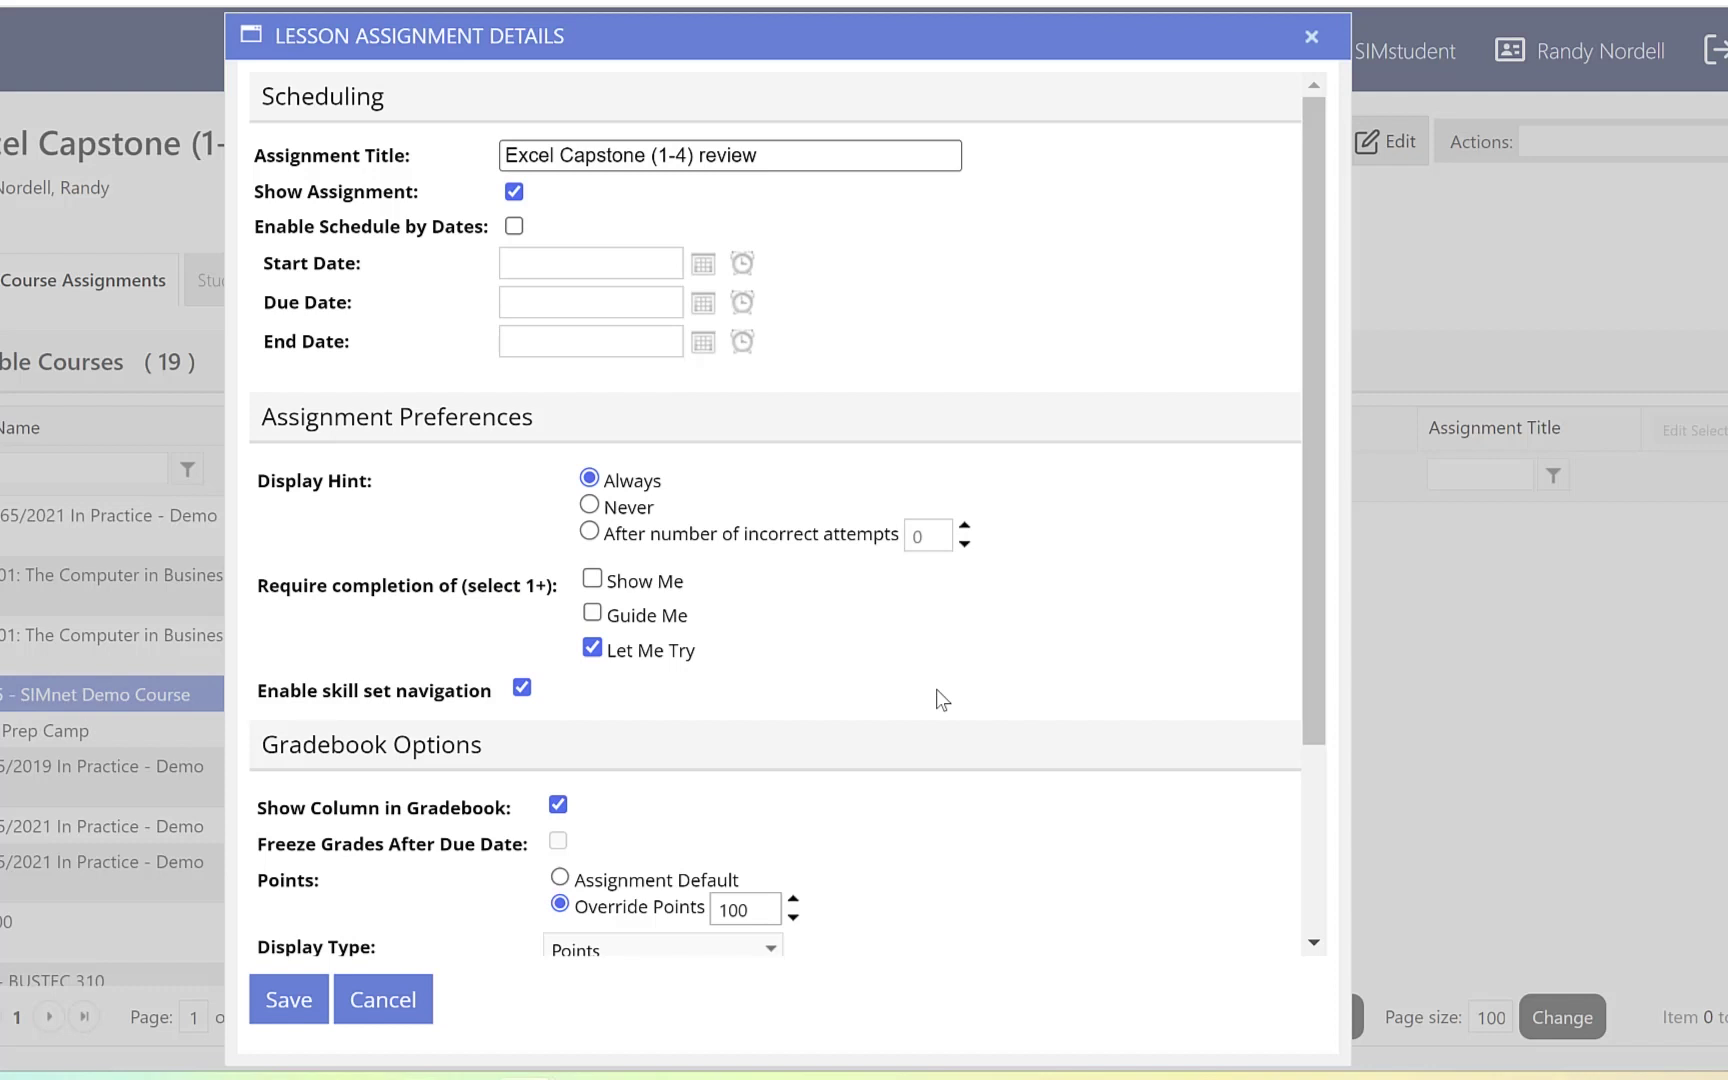
scroll(936, 688, "down", 3)
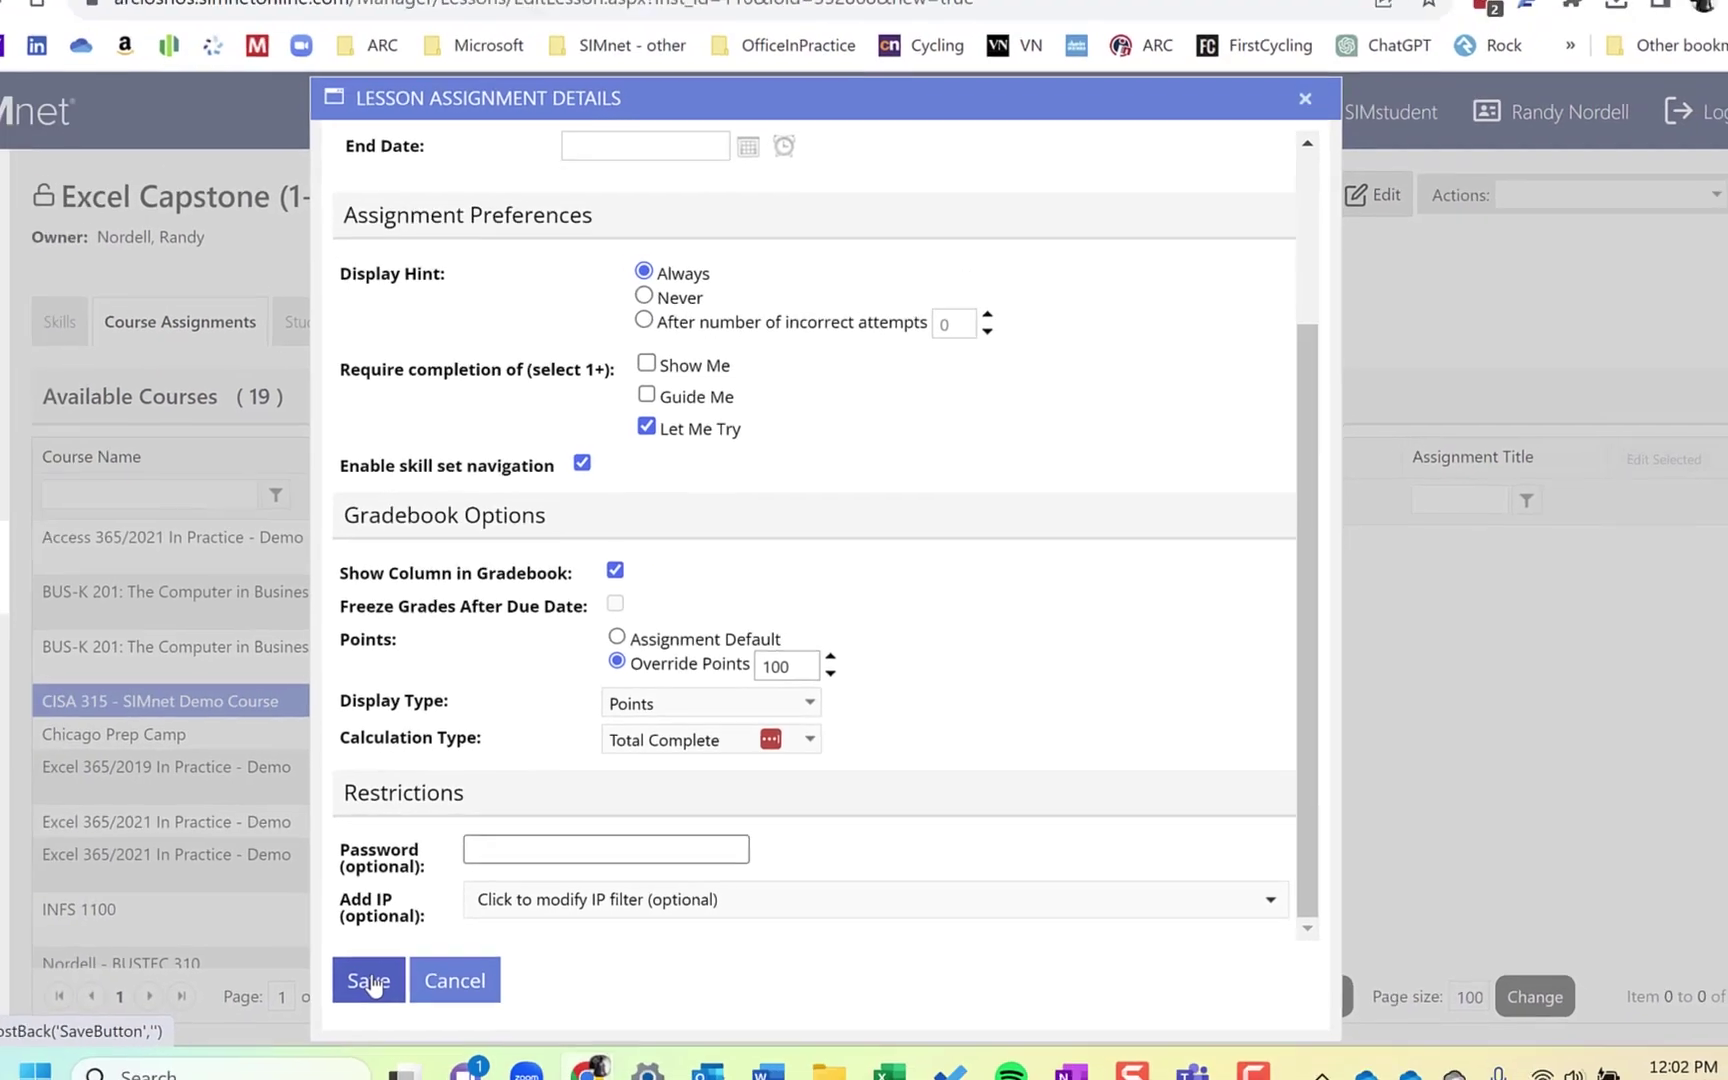
left_click(291, 1003)
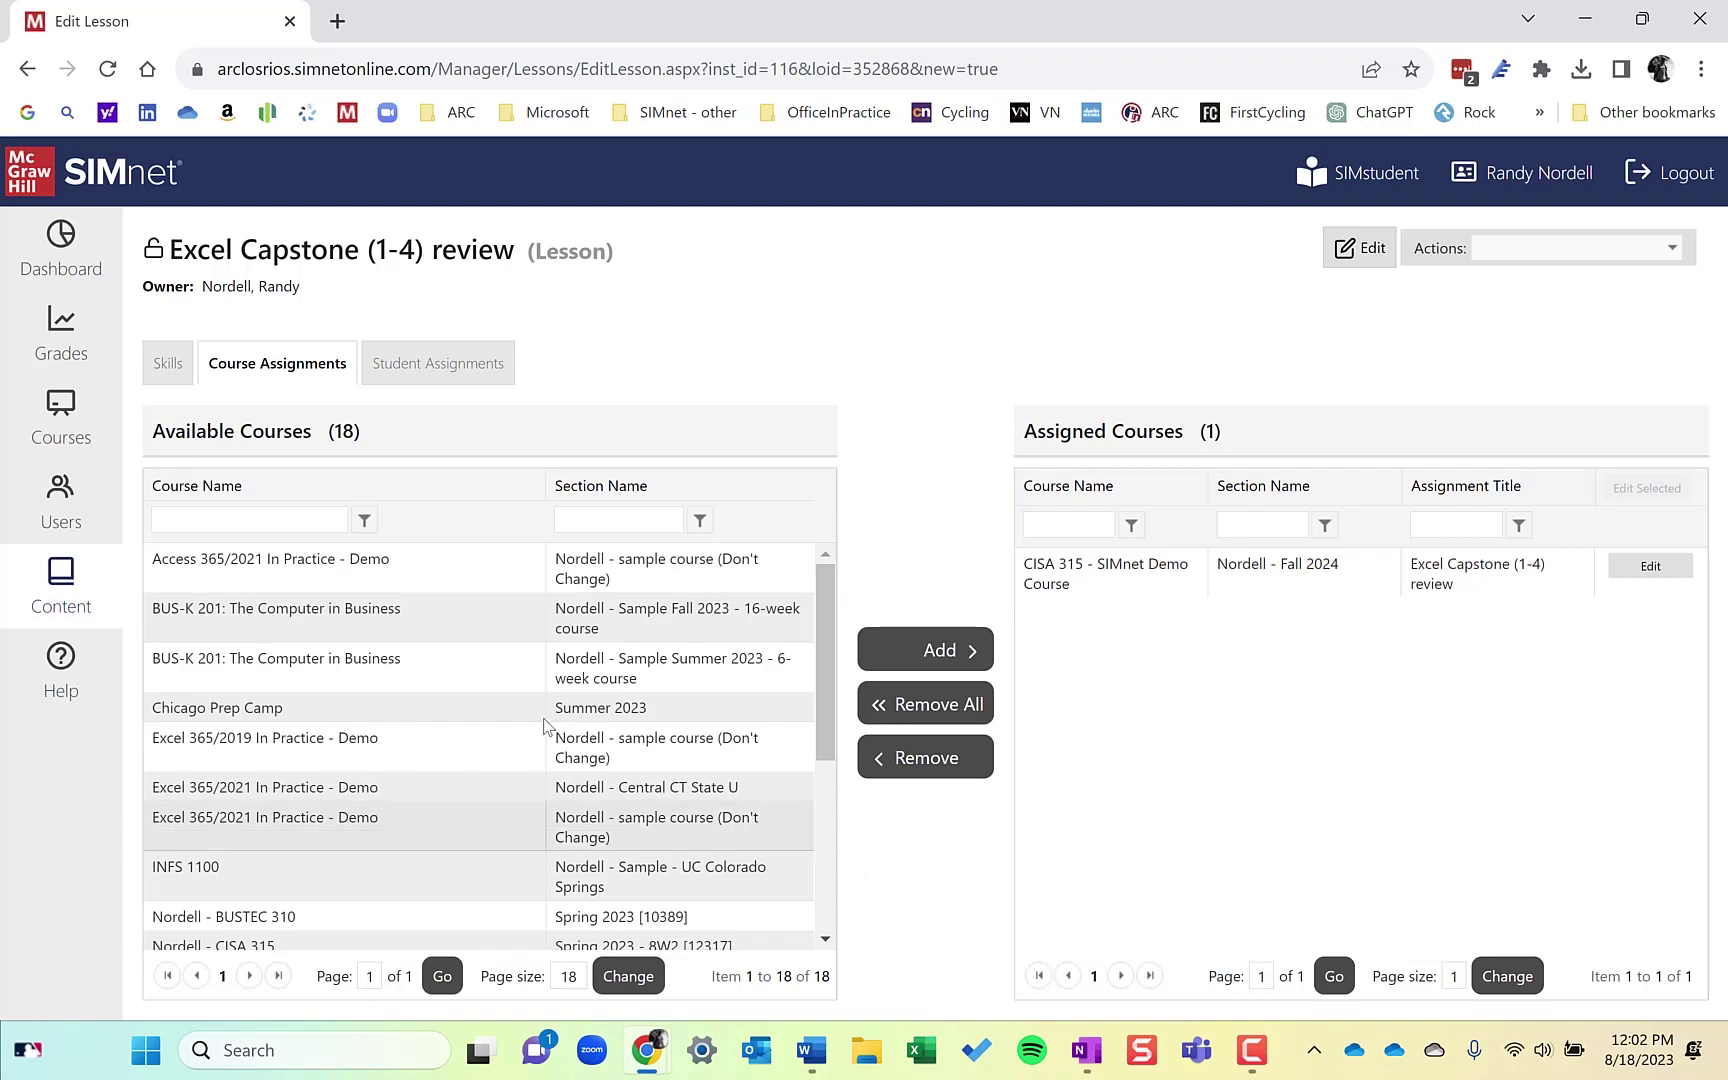
- Add a new lesson titled 'Lookup and Pivot Table Lesson' from Content and continue
left_click(70, 591)
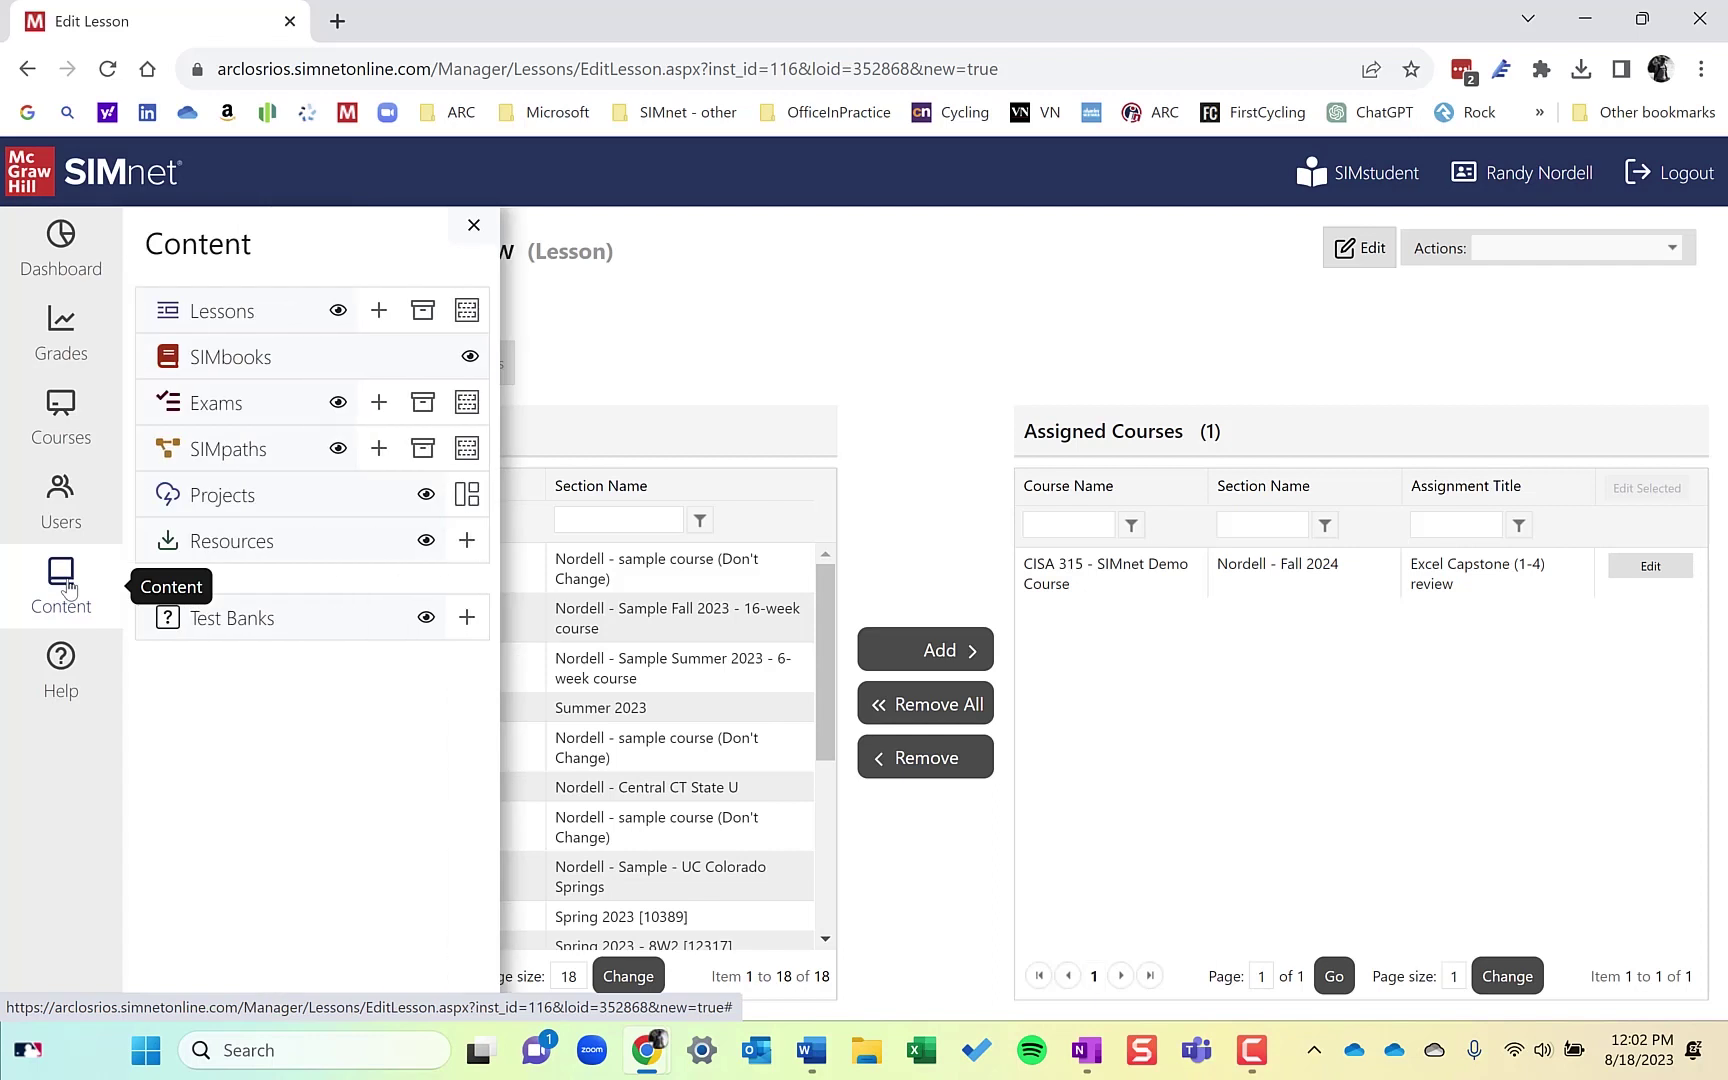
left_click(384, 325)
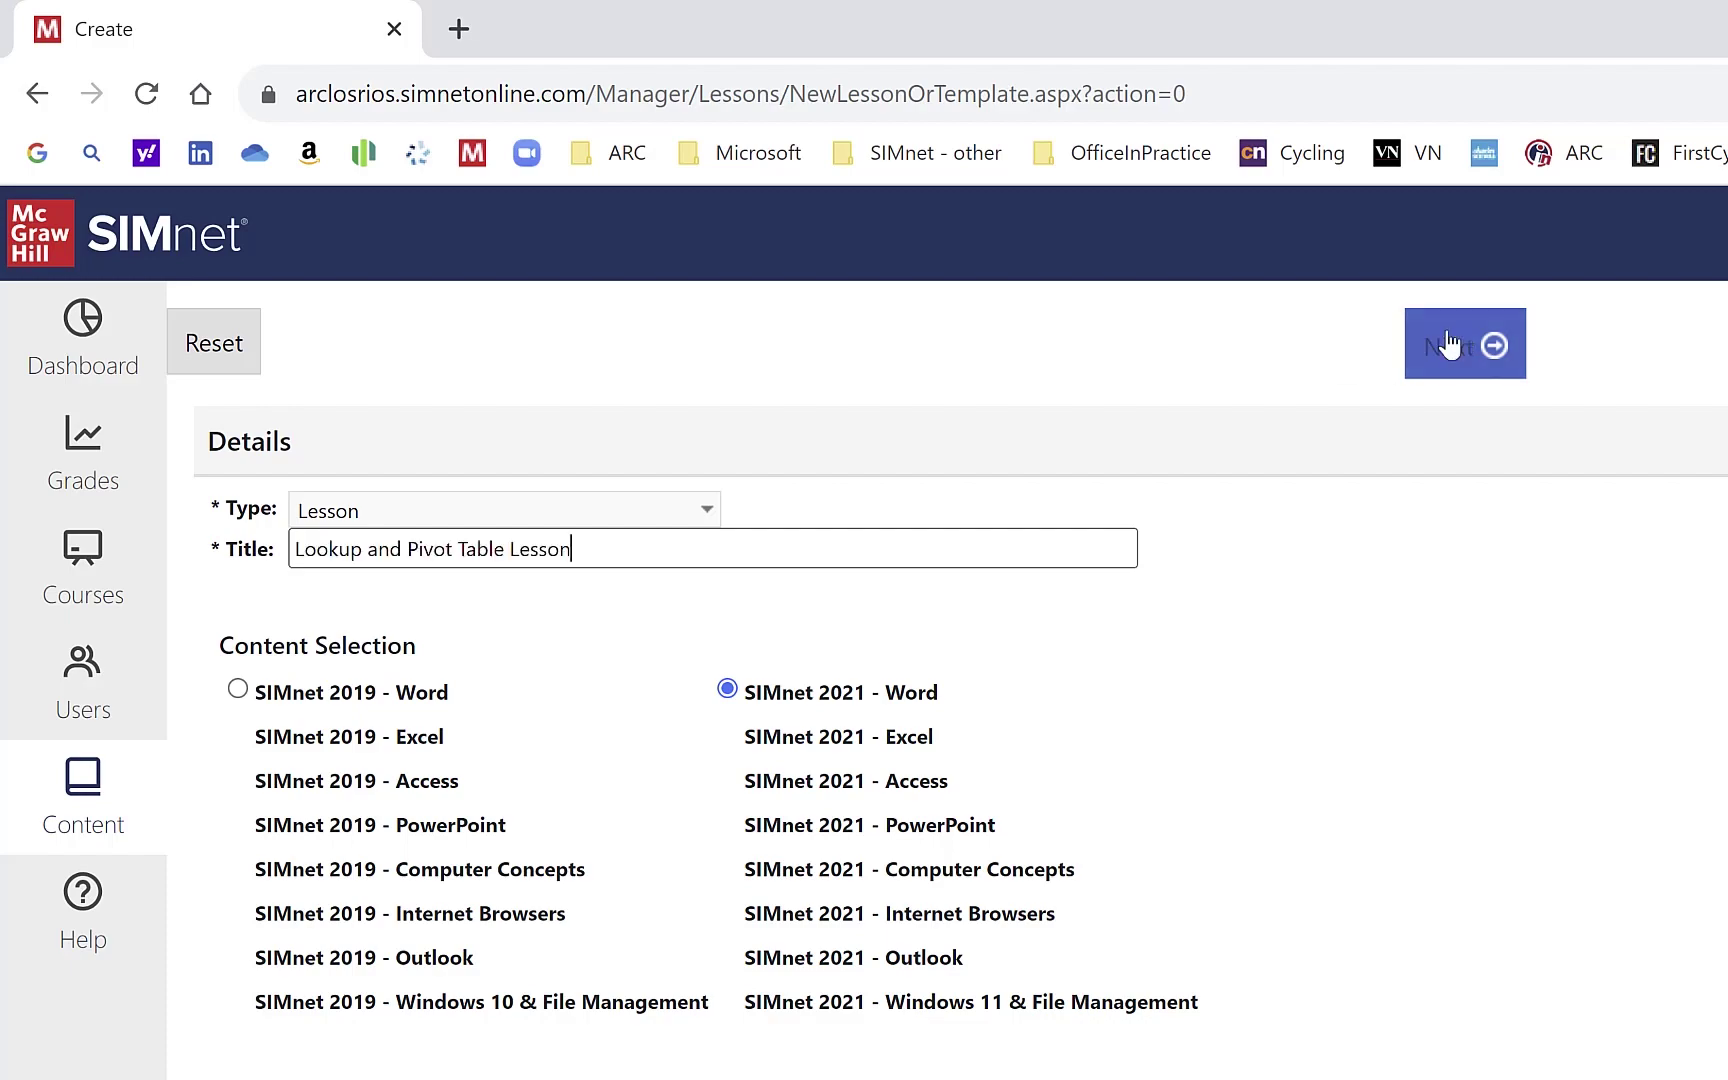
left_click(1440, 376)
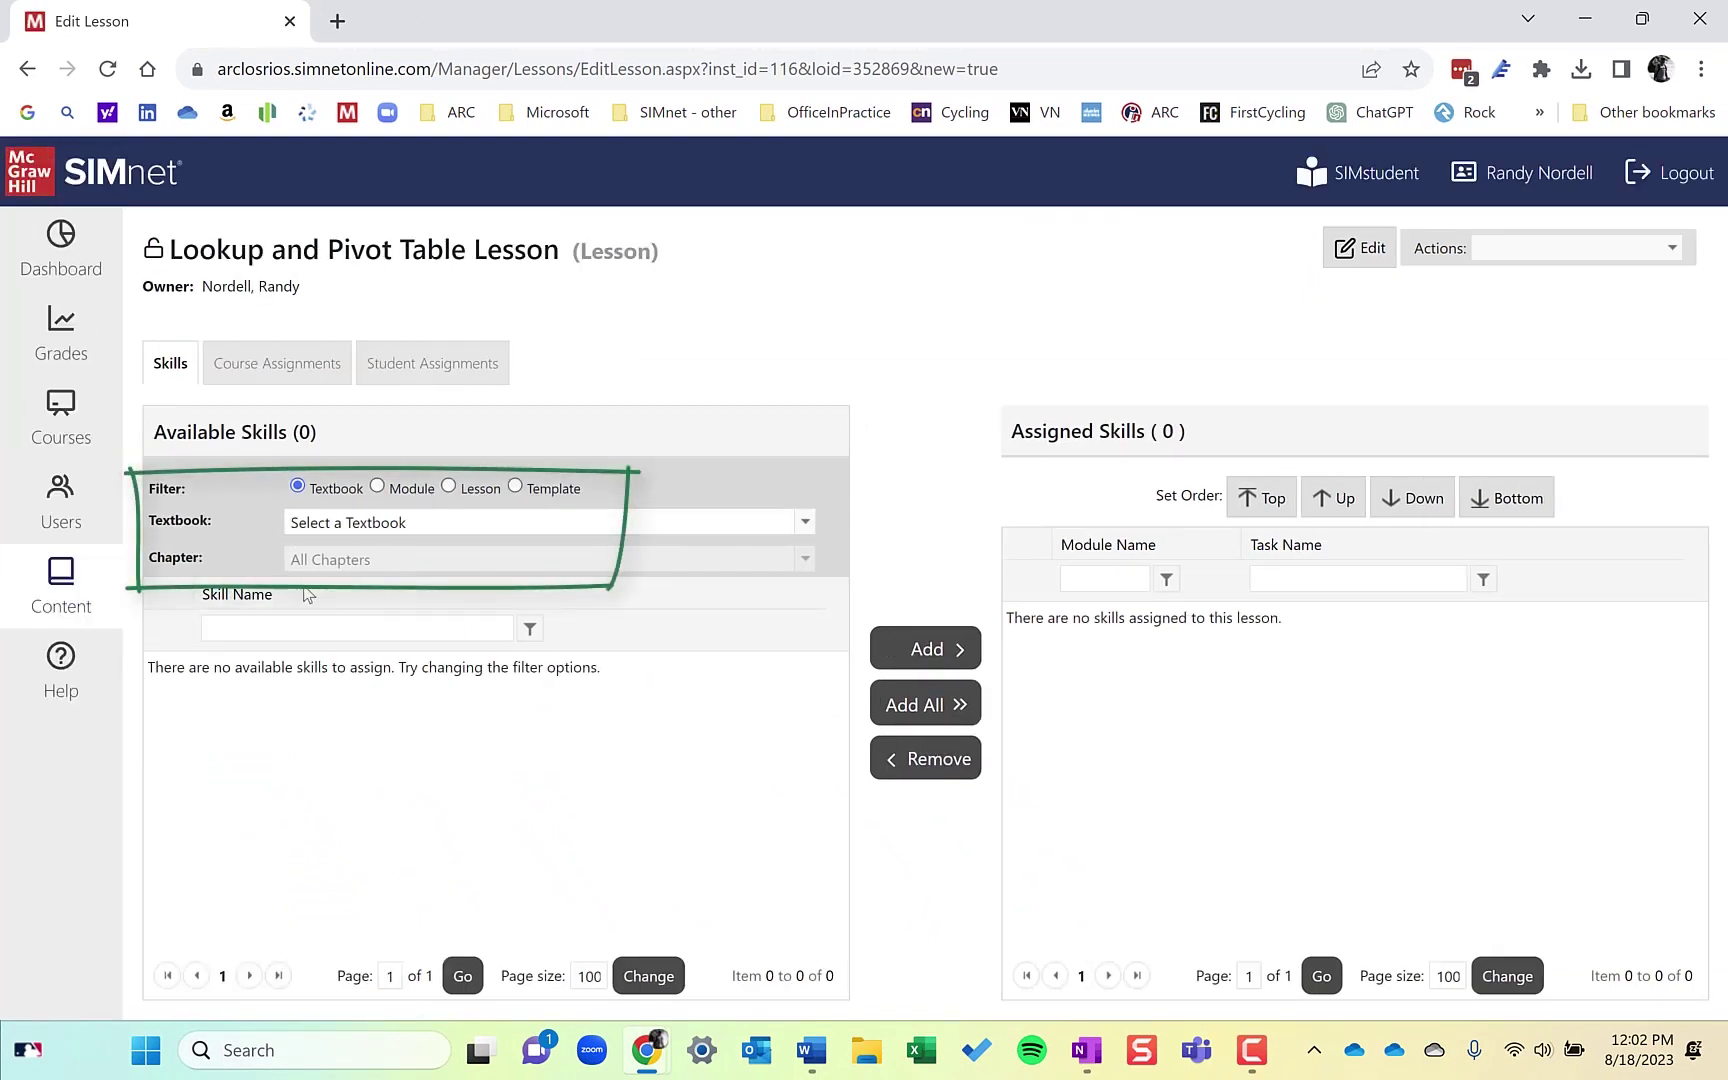
- From the In Practice Excel 365/2021 textbook, add both skills matching 'lookup'
left_click(372, 522)
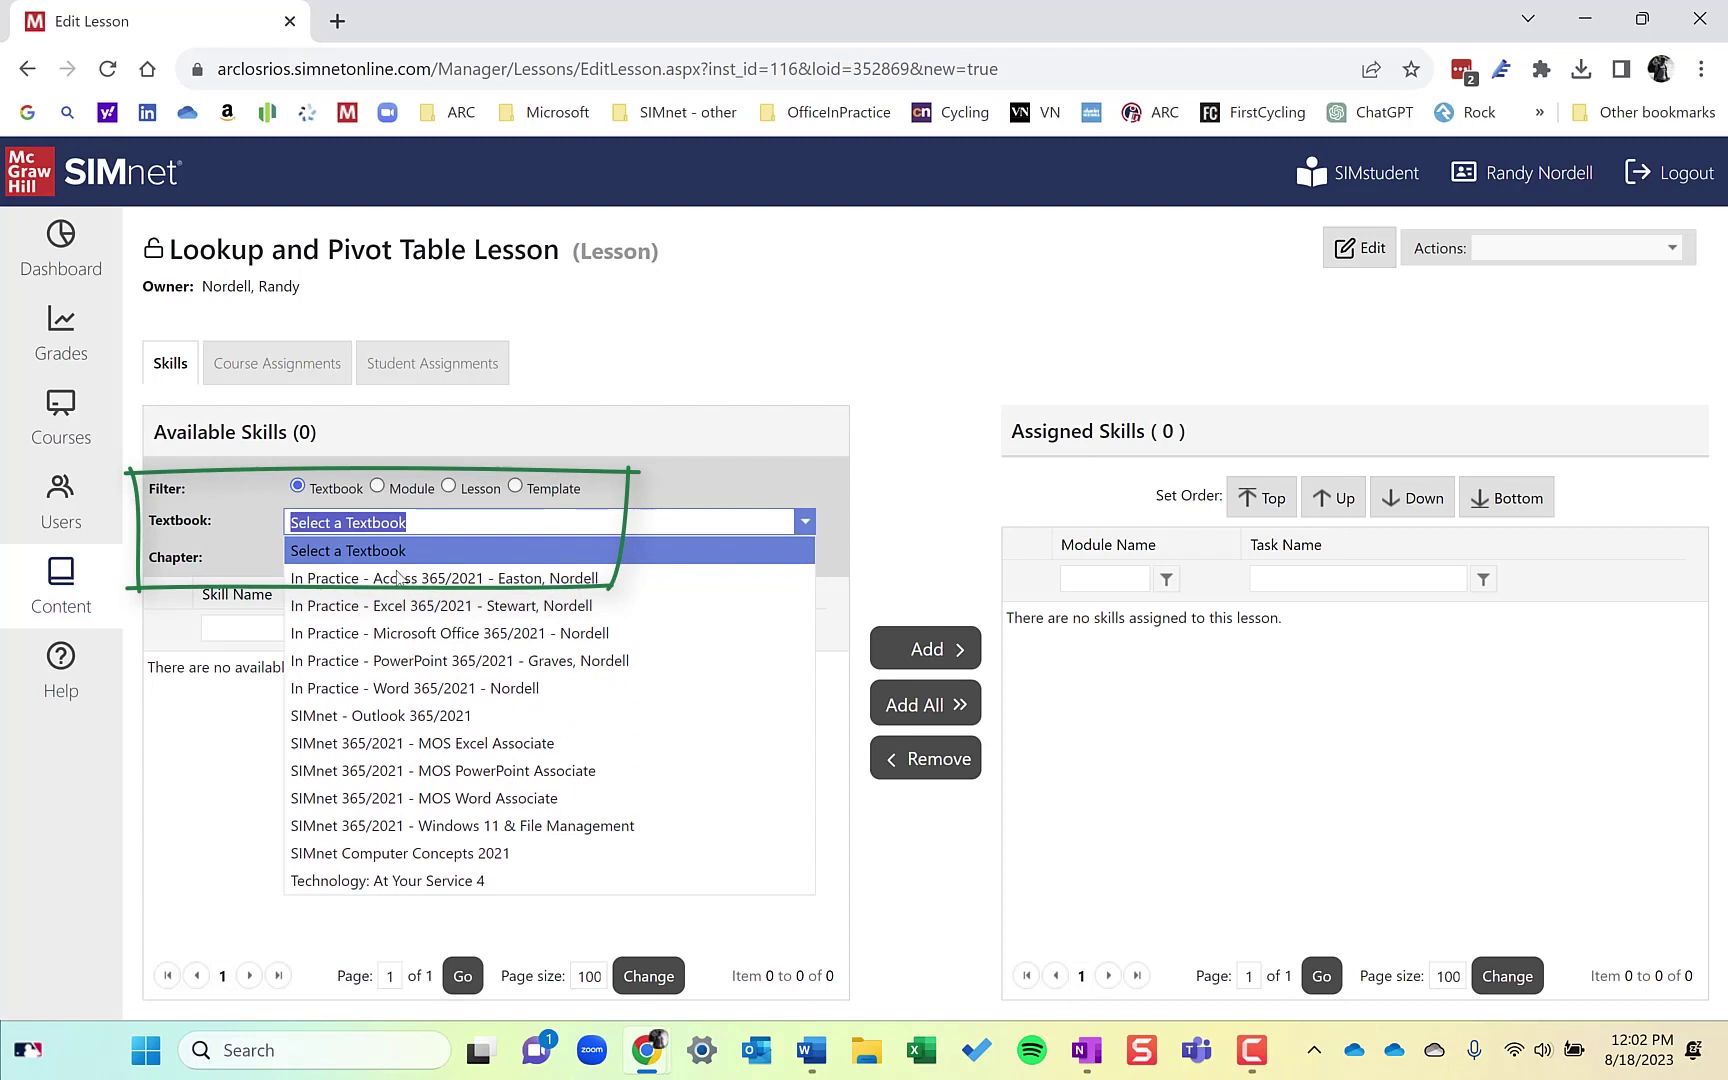
left_click(405, 605)
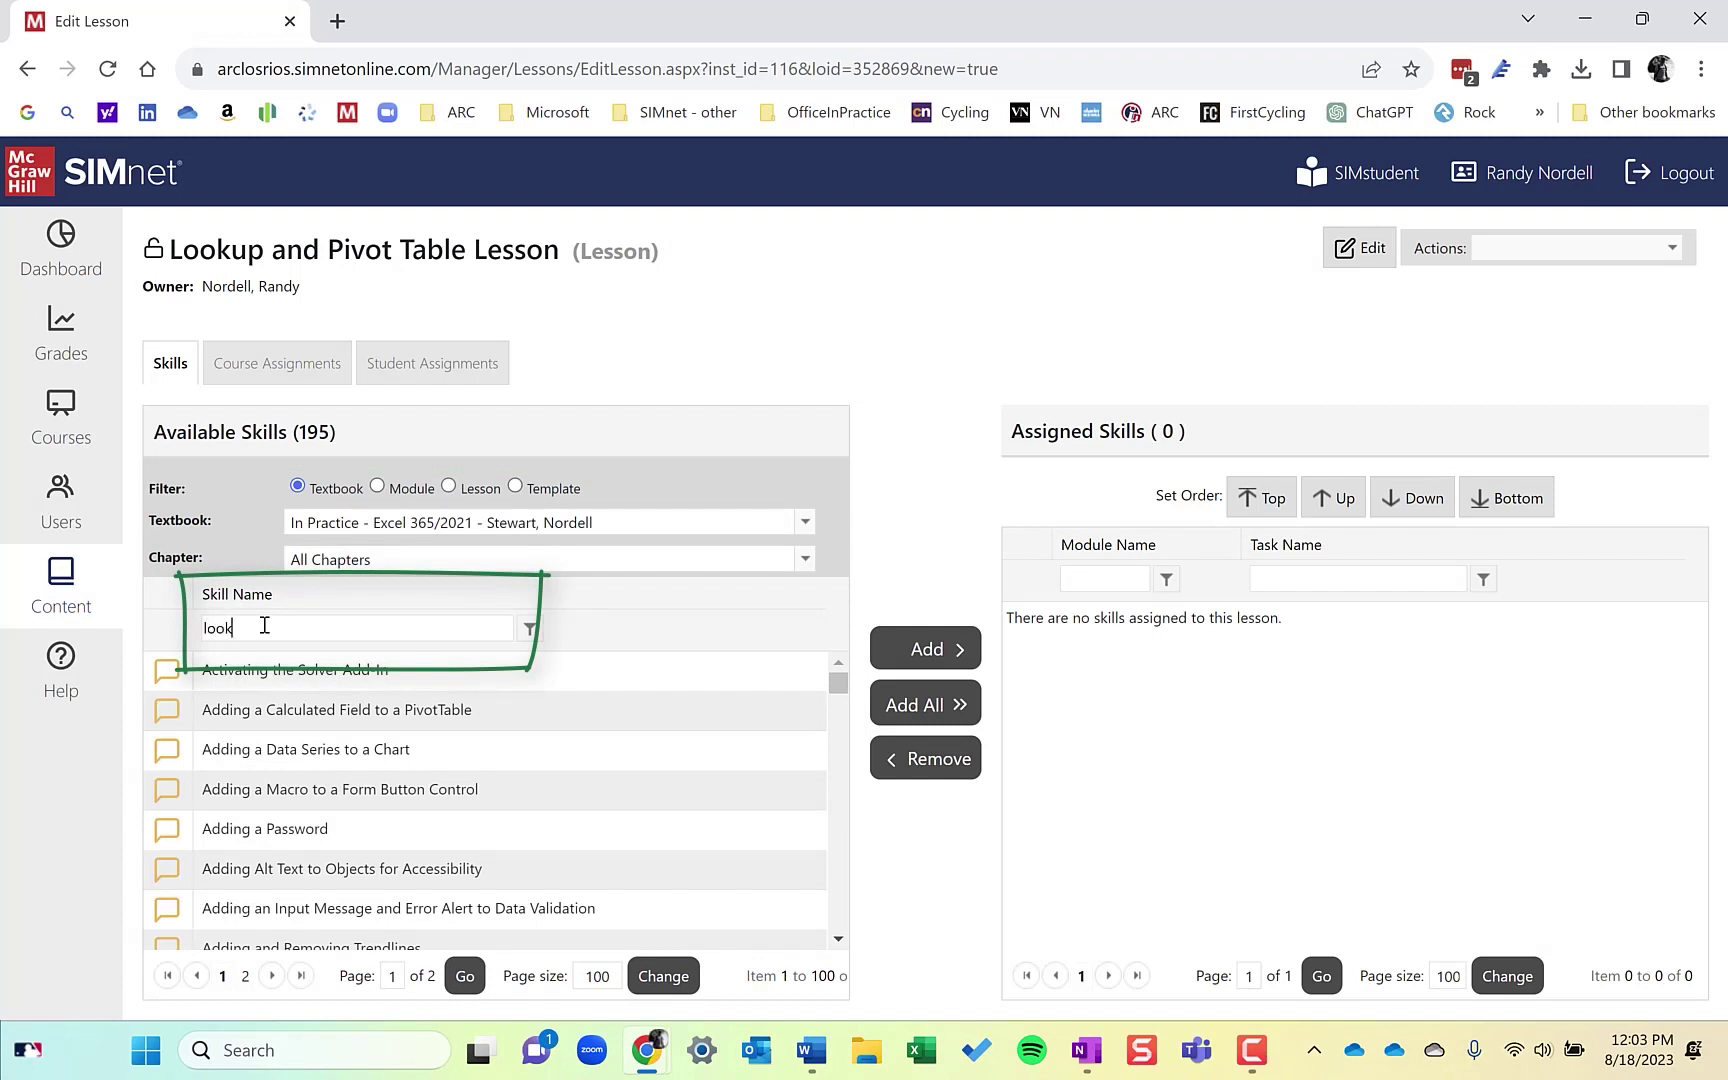
key("Return")
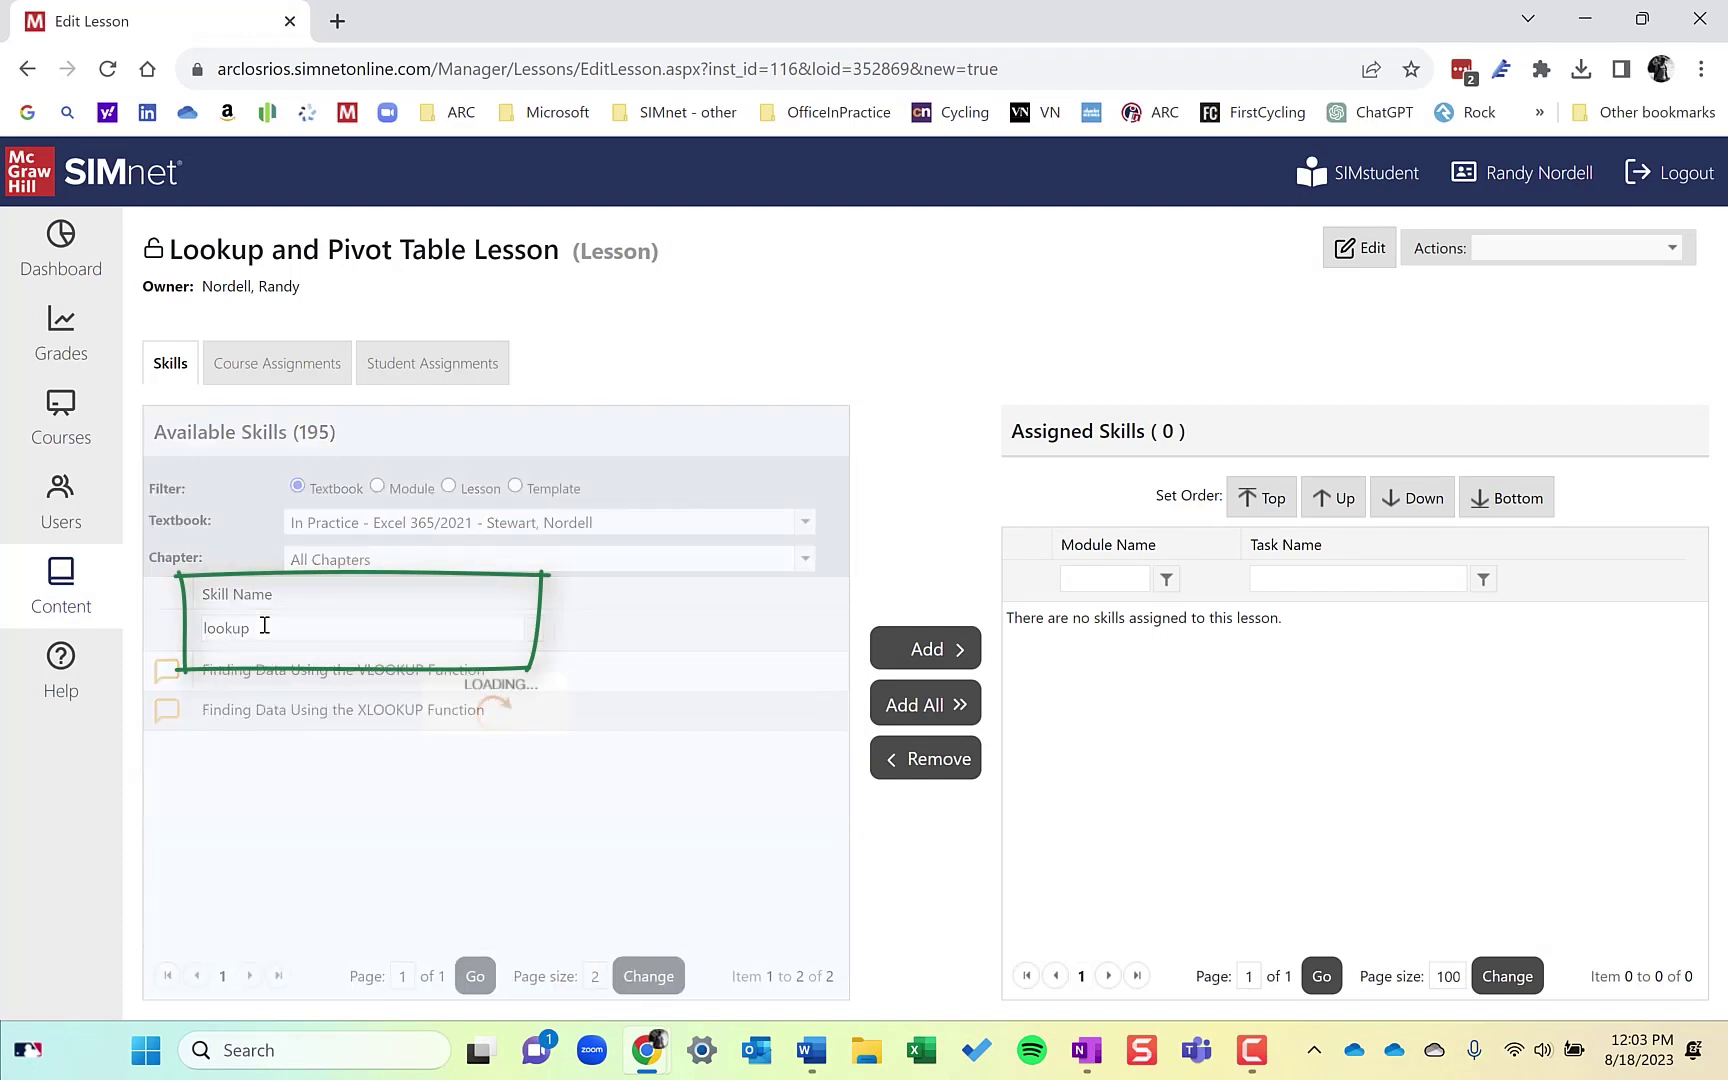
left_click(925, 704)
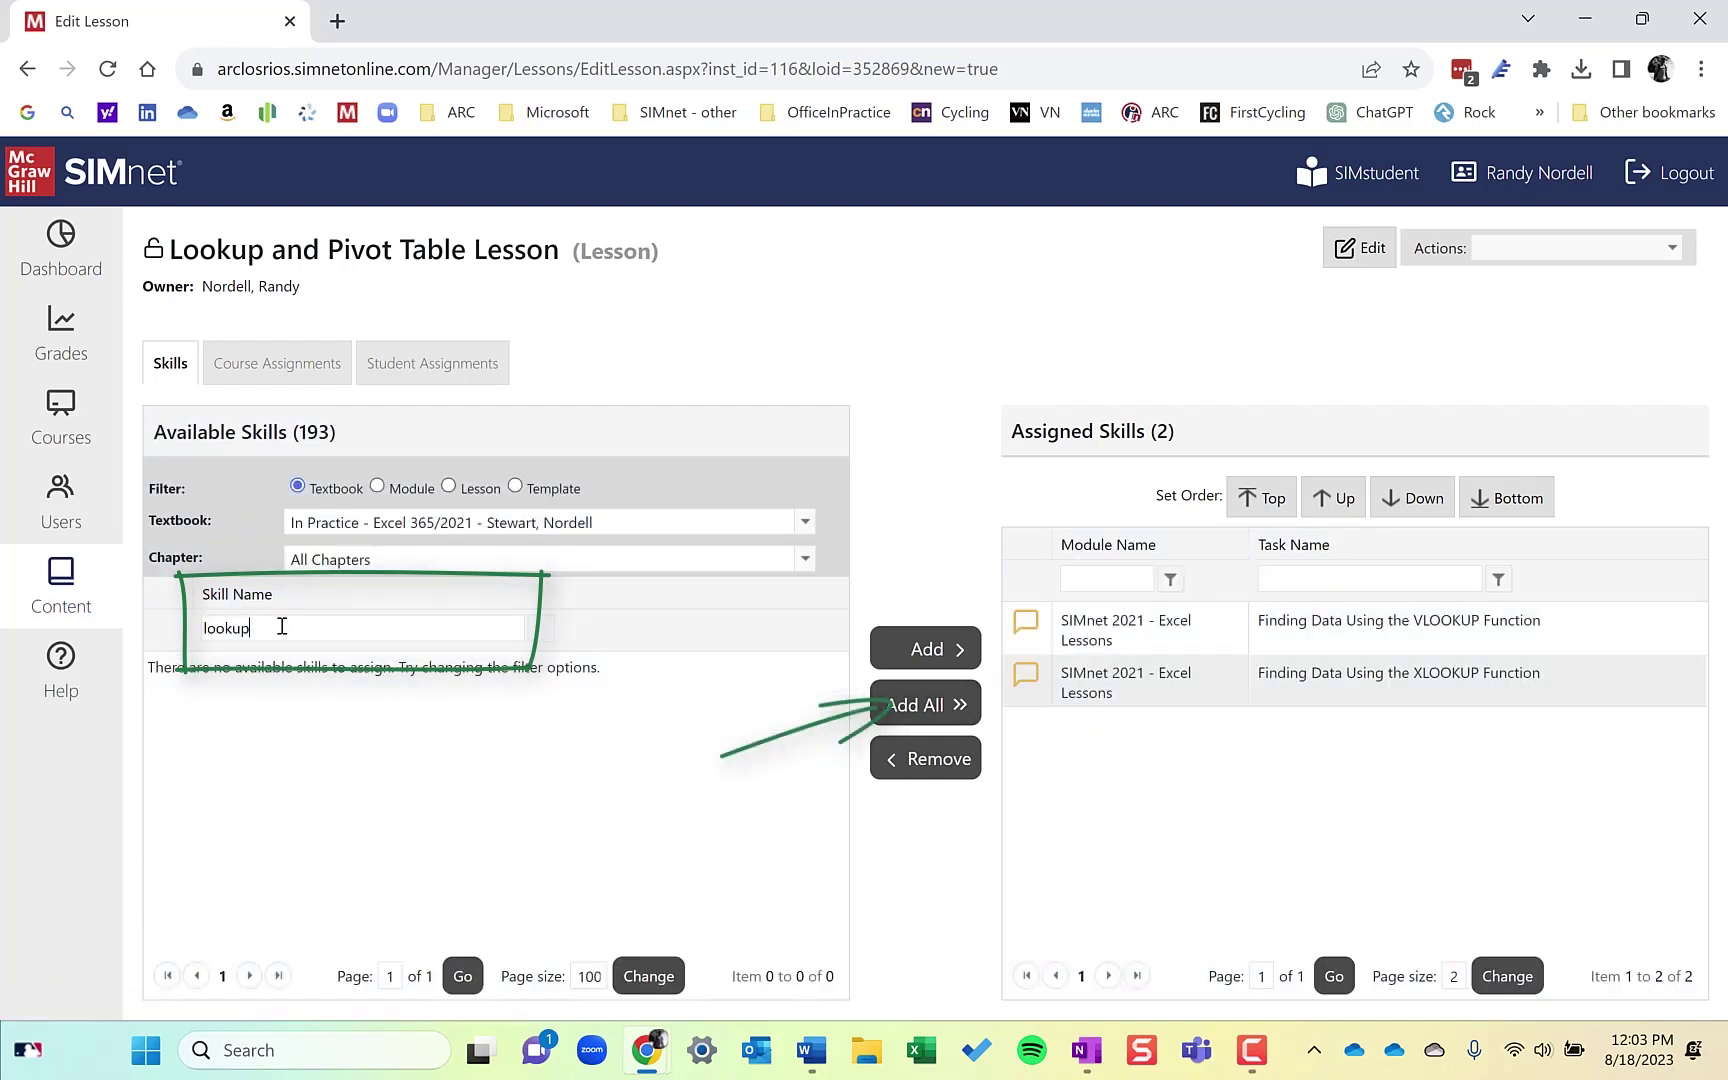
- Filter the skills by 'pivot' and add all nine PivotTable skills
left_click_drag(314, 640, 160, 673)
type("pivot")
key("Return")
mouse_move(455, 792)
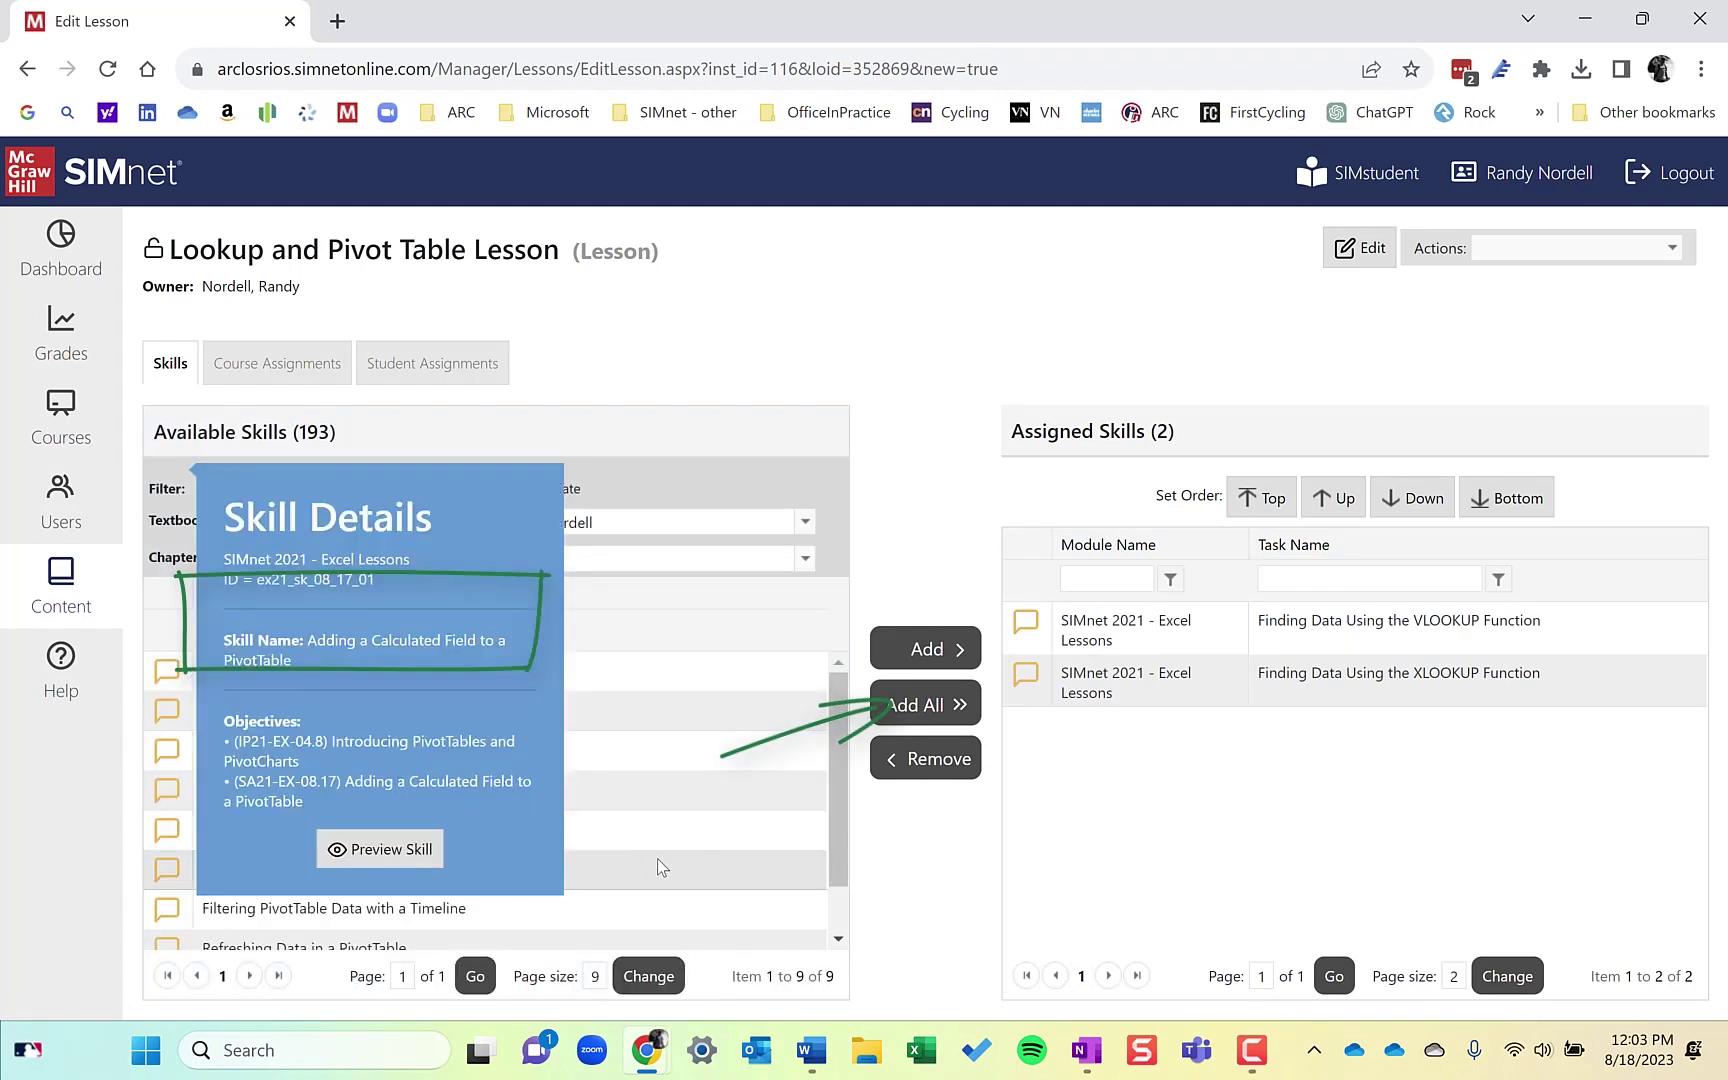
left_click(970, 714)
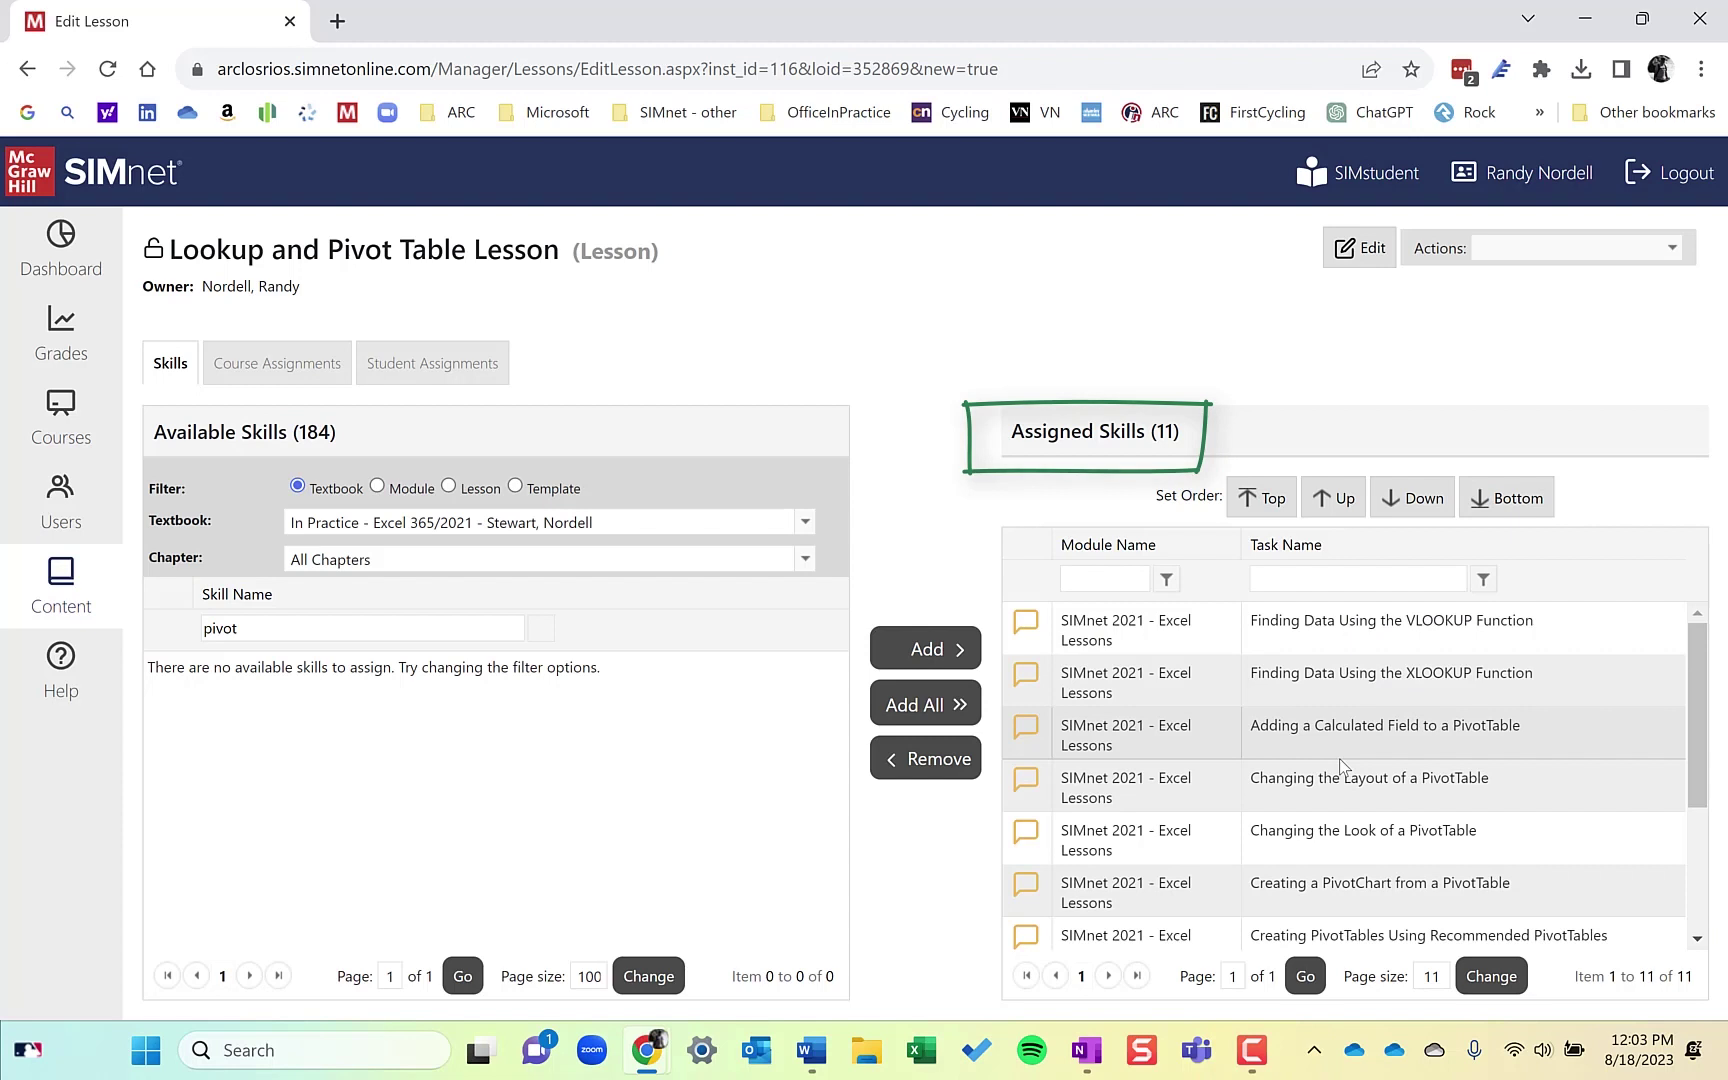
- Assign the lesson to CISA 315 - SIMnet Demo Course, unscheduled, overriding points to 100
left_click(279, 376)
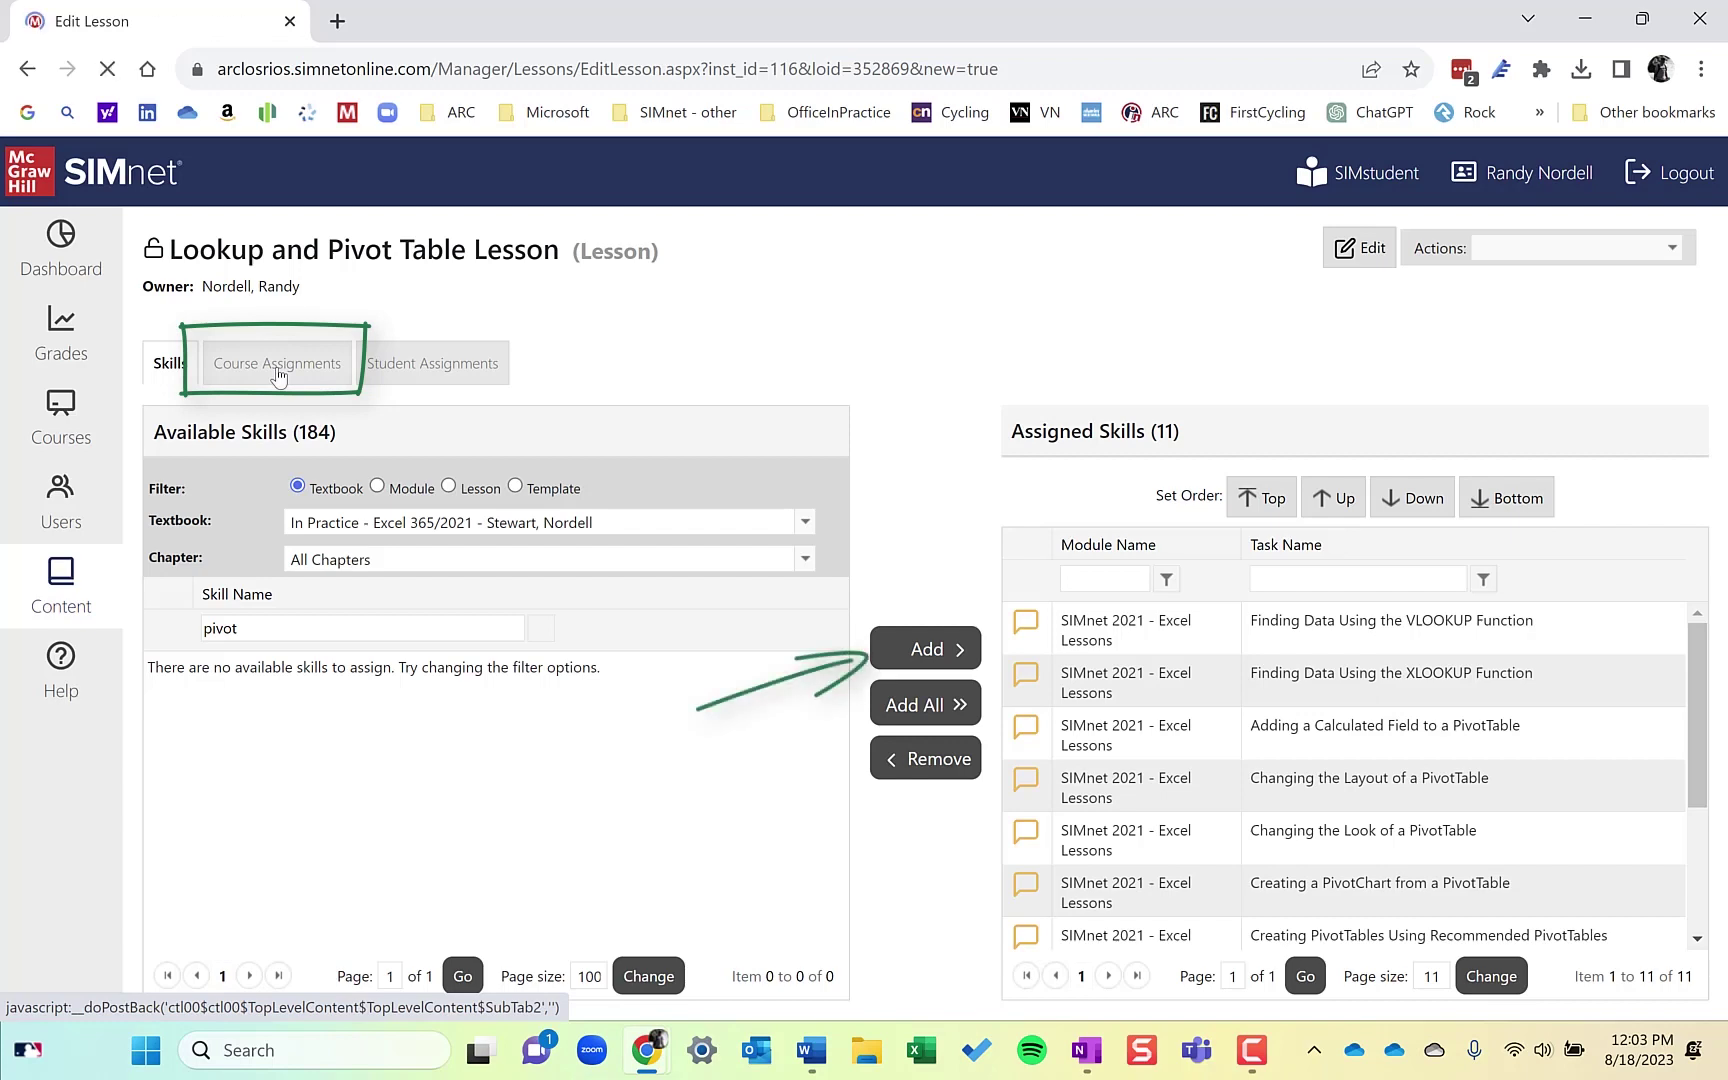
left_click(392, 716)
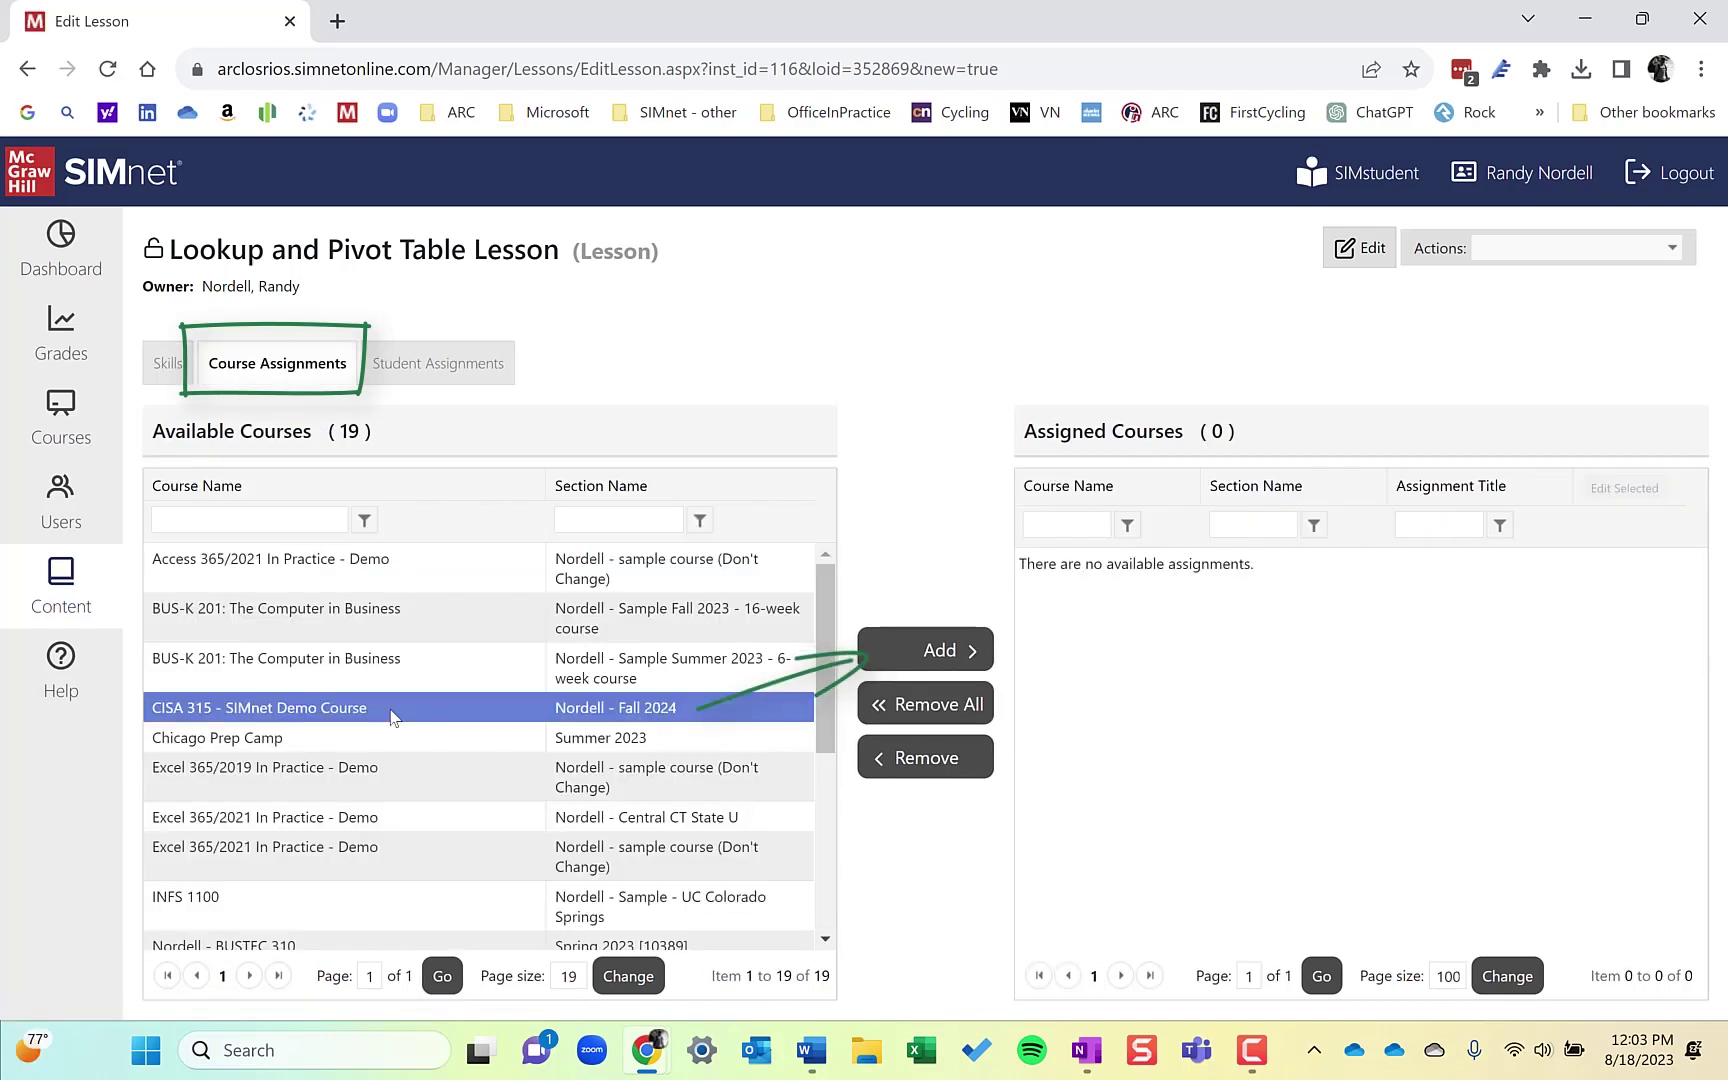
left_click(895, 655)
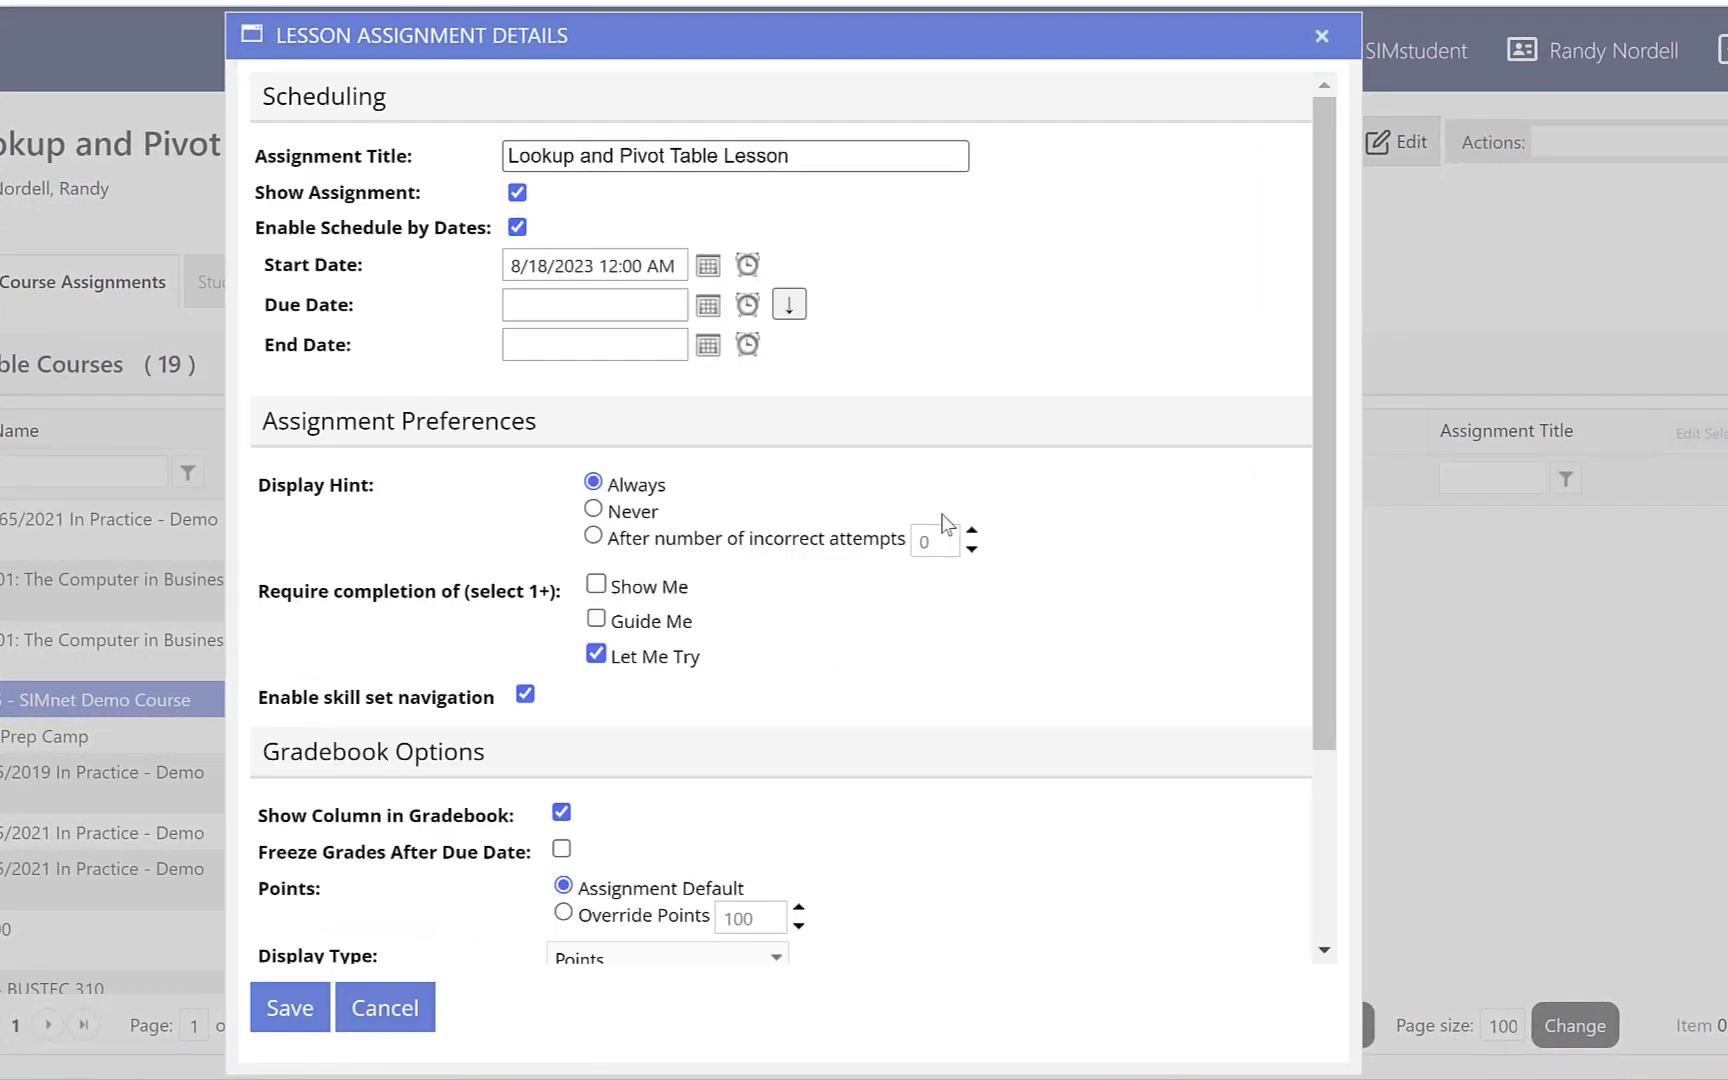
left_click(517, 227)
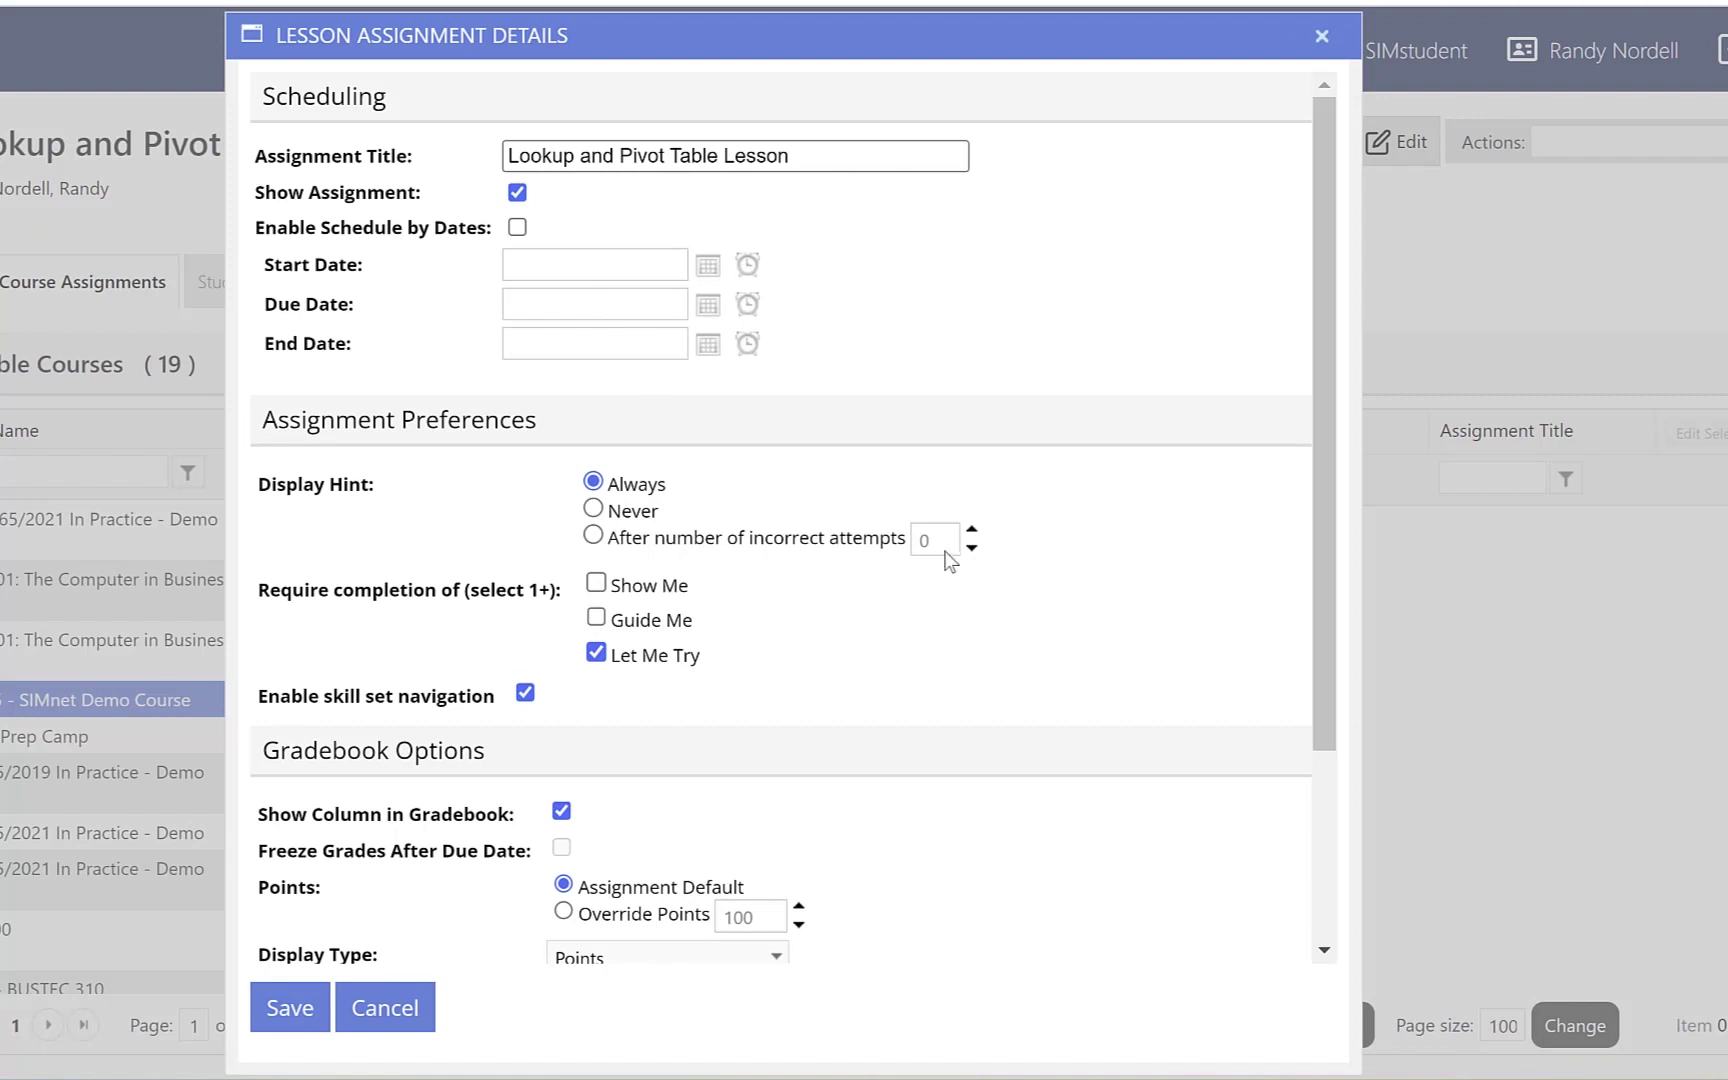
scroll(948, 562, "down", 1)
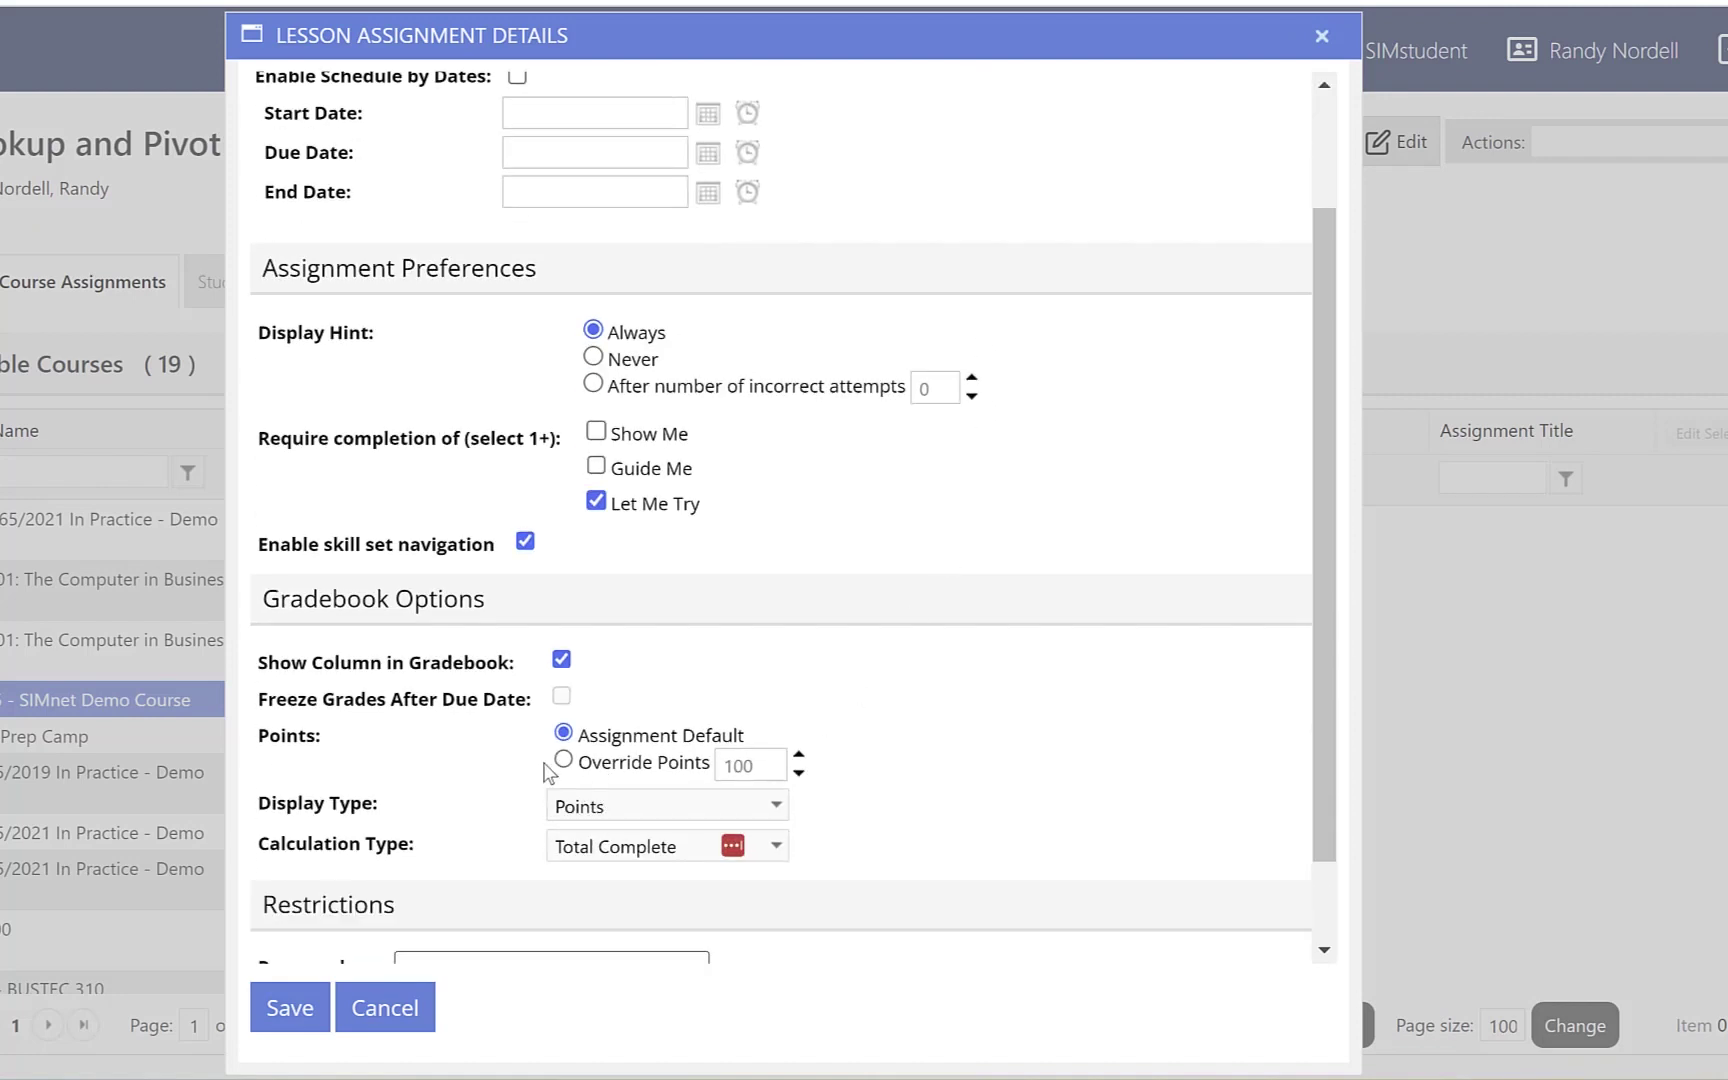
left_click(563, 762)
left_click(289, 1008)
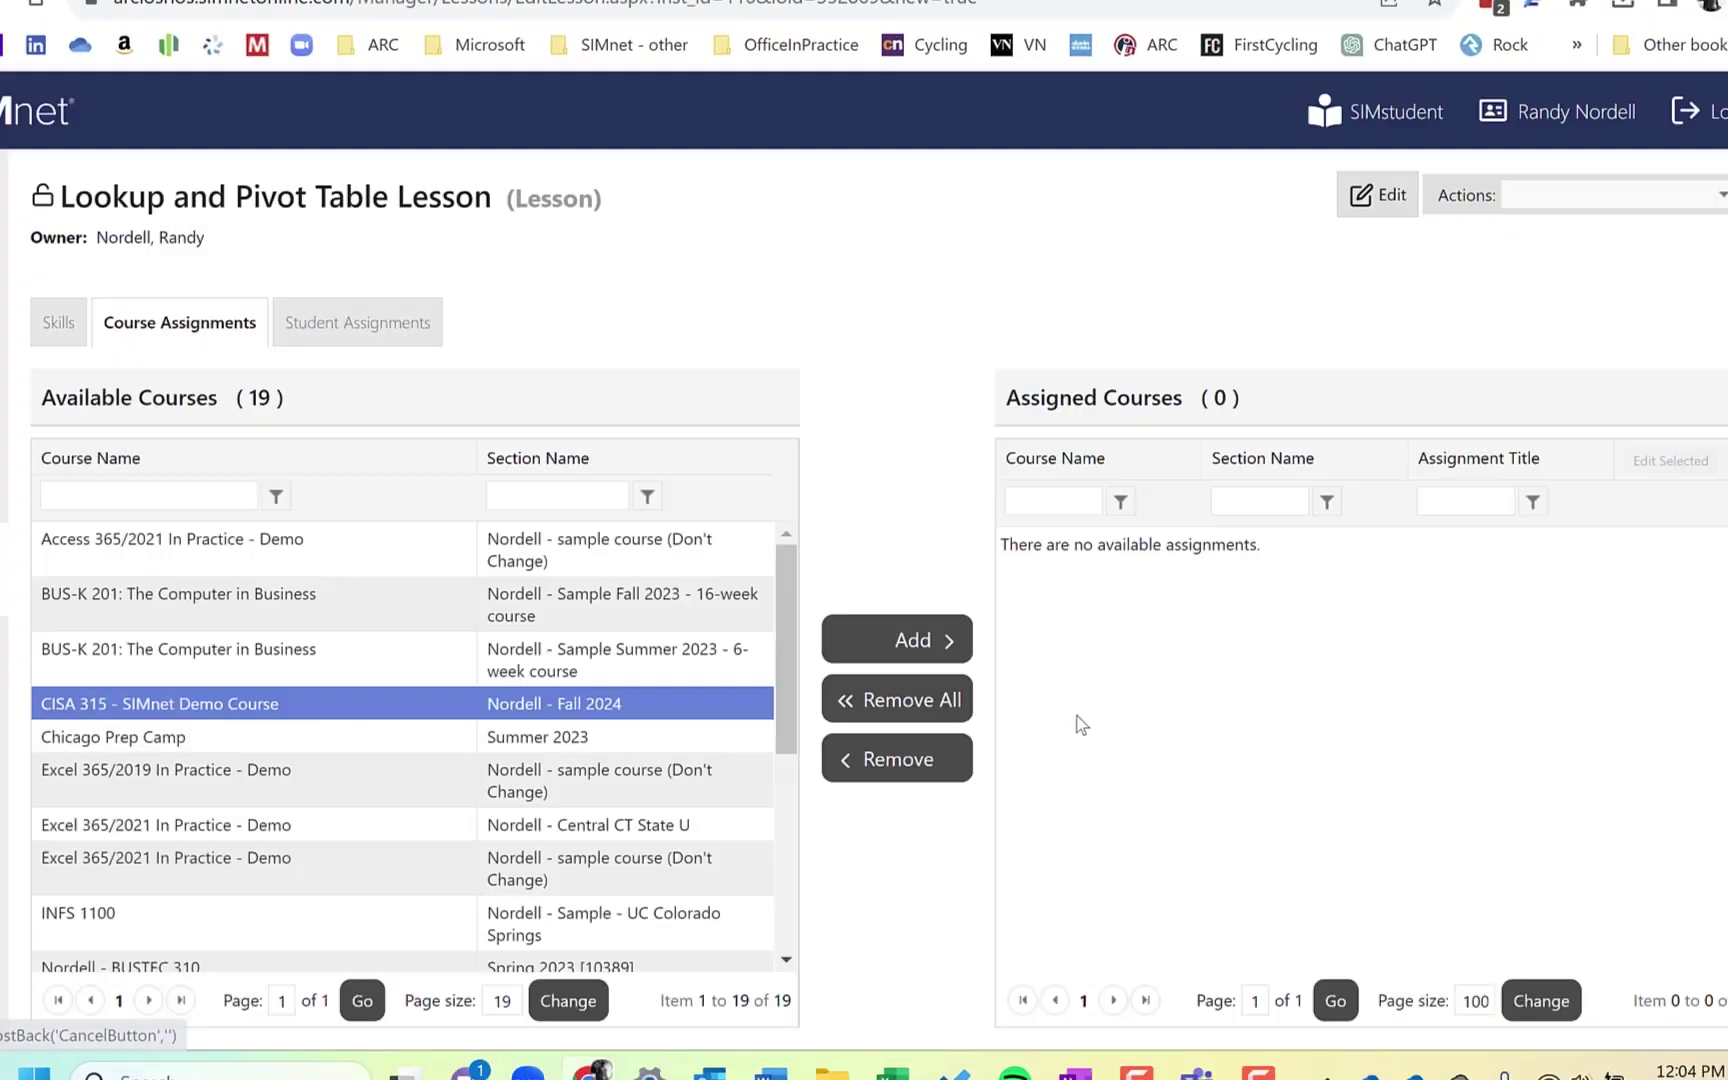